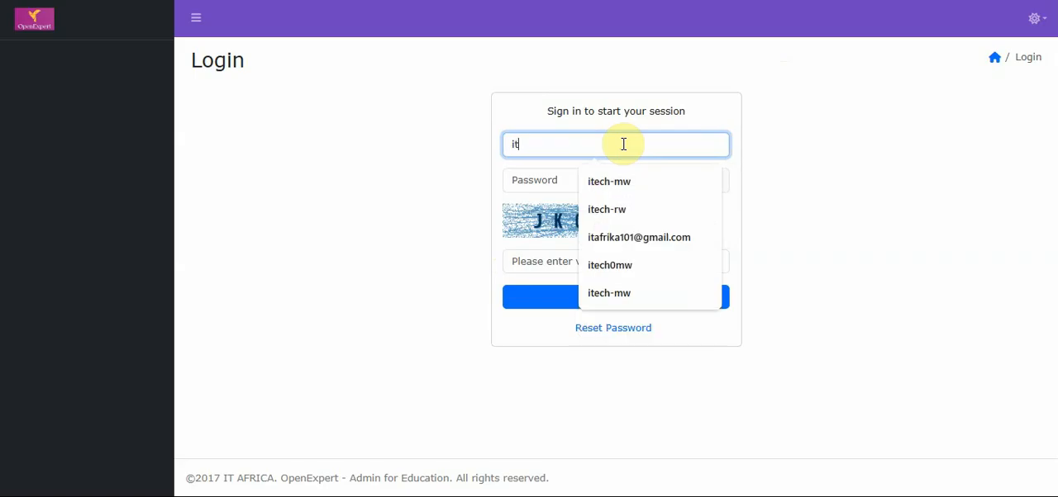
# Sign in to the system with the username, the account password and the validation code shown in the image
pyautogui.write('mw')
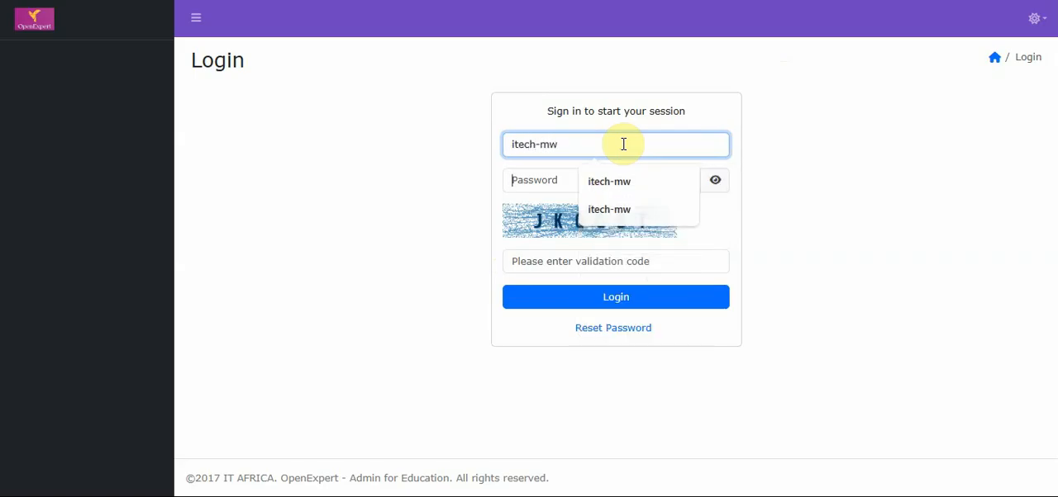
pyautogui.press('Tab')
pyautogui.write('••••••')
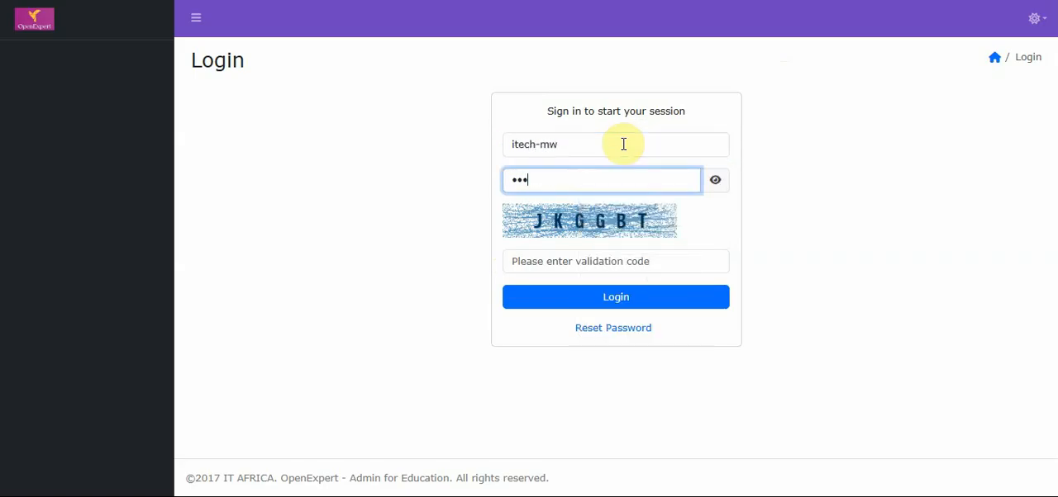
pyautogui.press('Tab')
pyautogui.press('Tab')
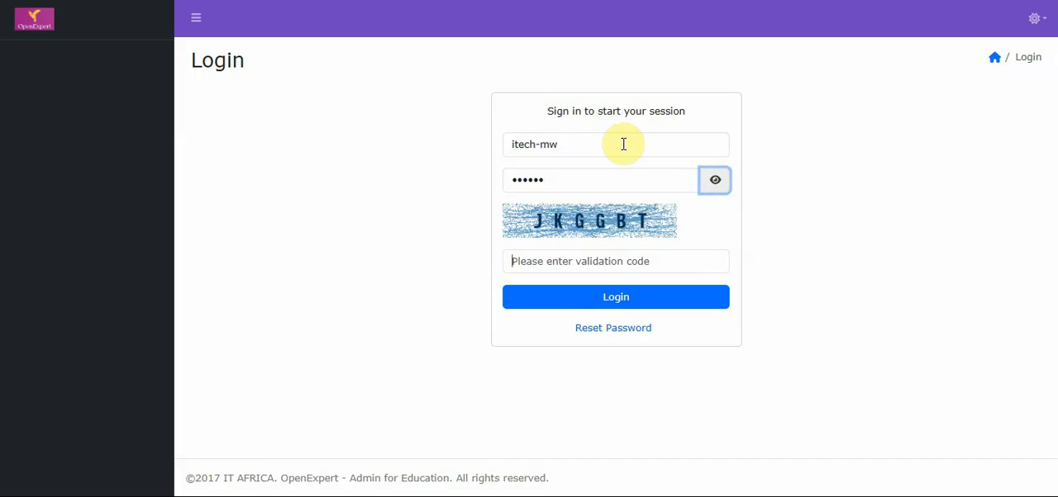
pyautogui.write('J')
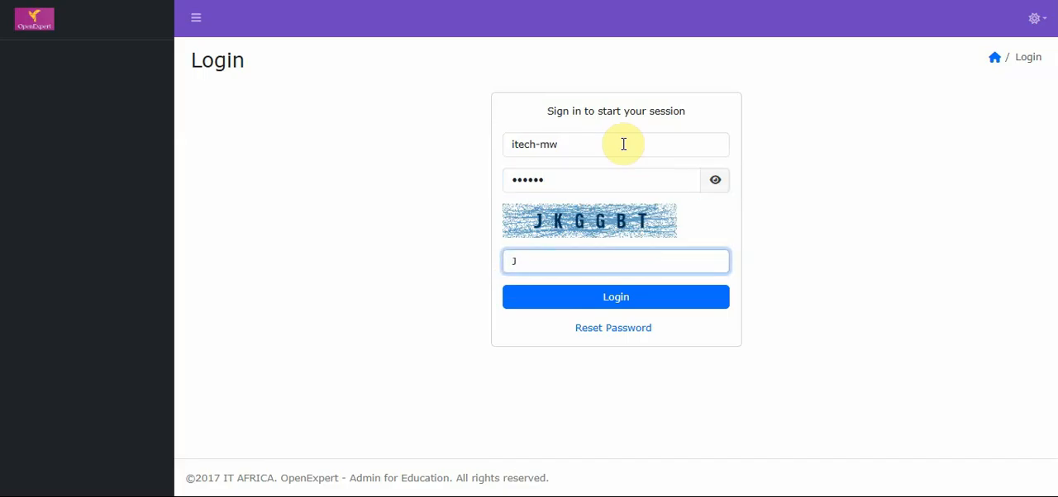
pyautogui.write('KGGBT')
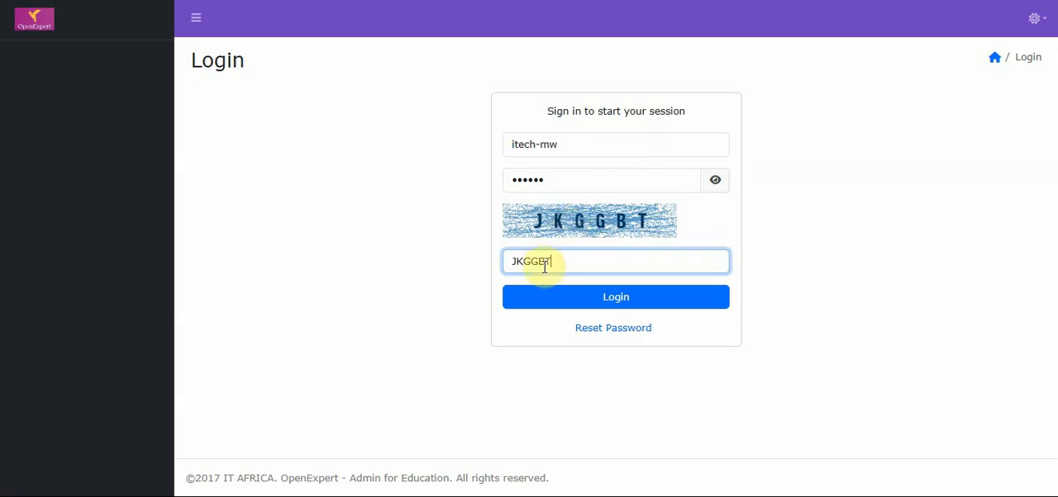
pyautogui.click(551, 297)
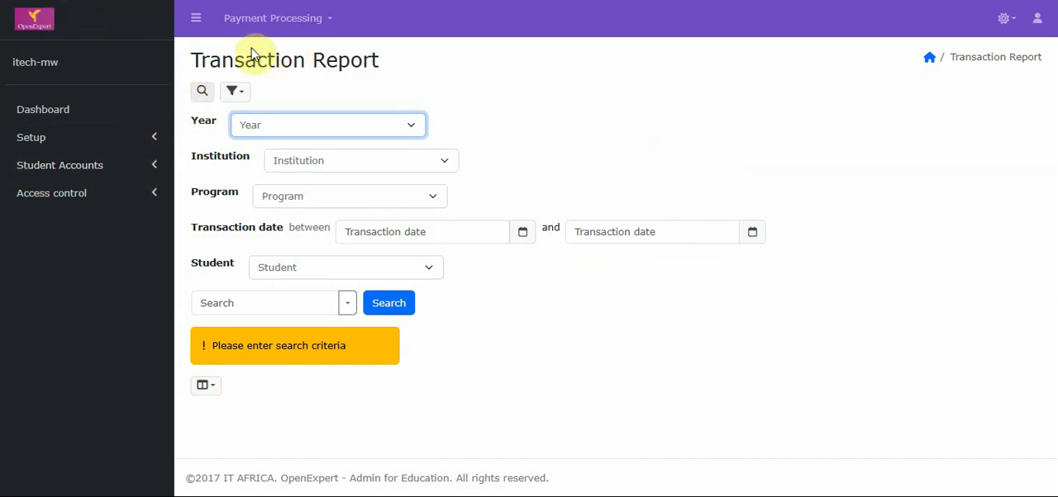
# Look at the user account options, switch the interface to the Dark theme and restore the Light theme
pyautogui.click(1035, 20)
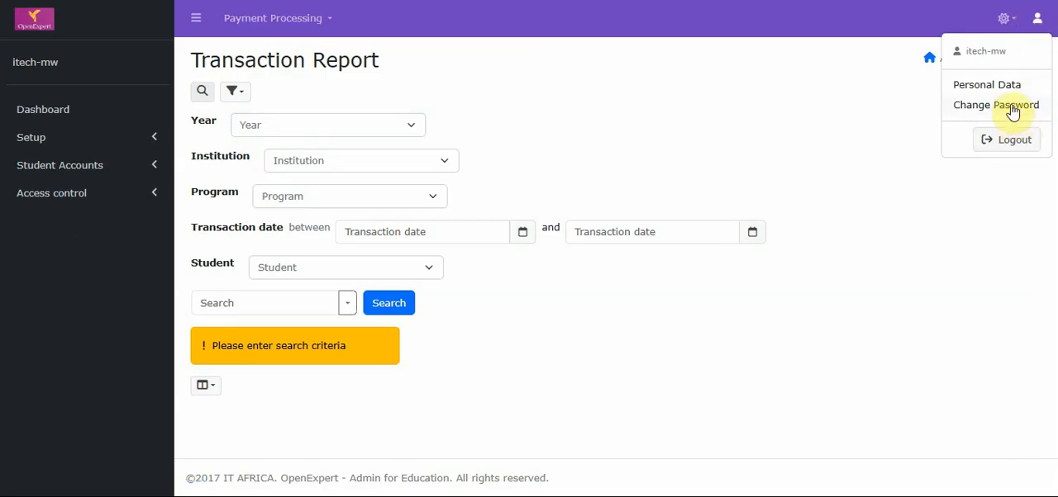
pyautogui.click(1012, 23)
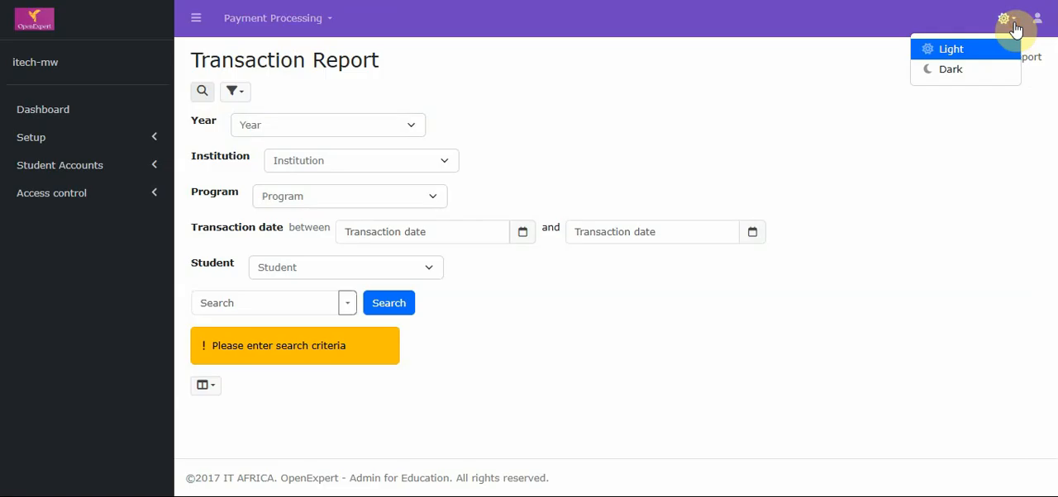
pyautogui.click(978, 72)
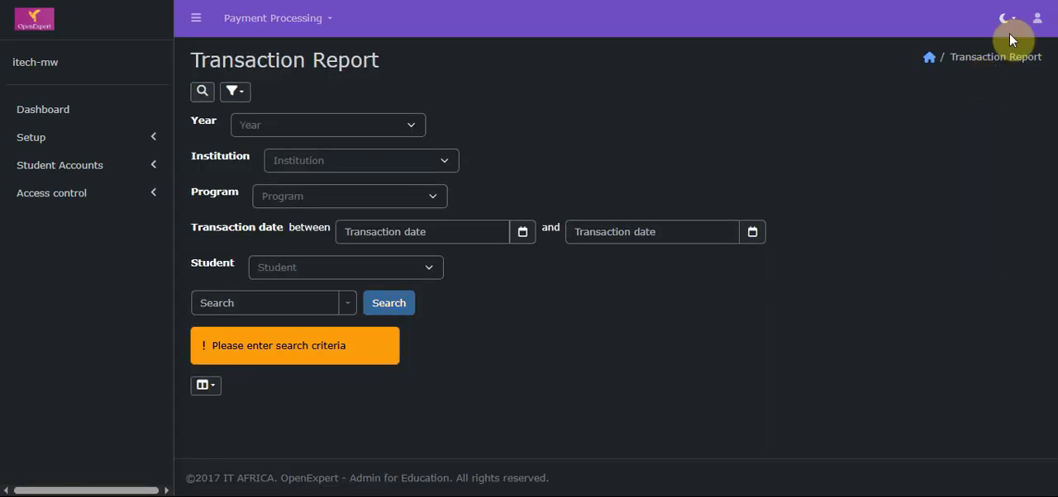
pyautogui.click(1004, 20)
pyautogui.click(1005, 47)
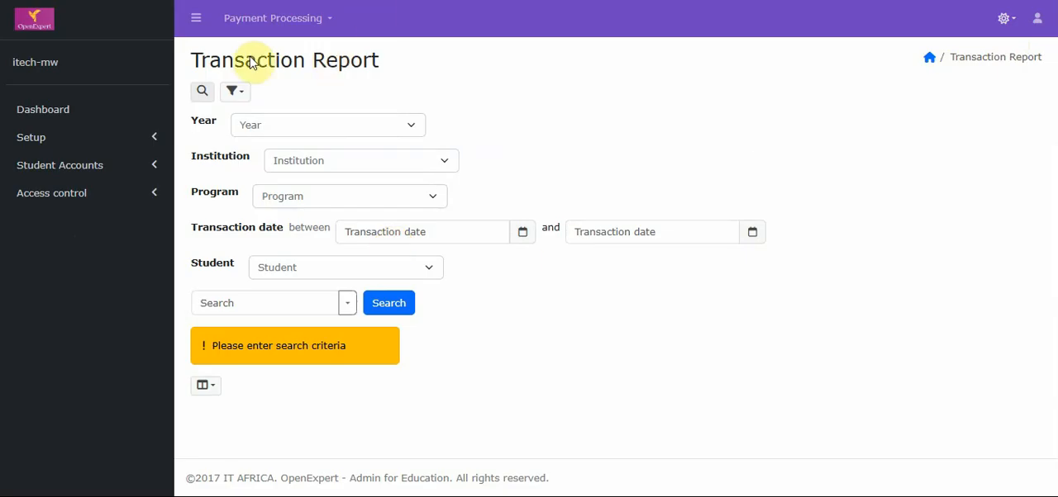
# View the fees dashboard and open the Unconfirmed Enrollment list in the enrollment setup
pyautogui.moveTo(189, 54); pyautogui.dragTo(377, 68)
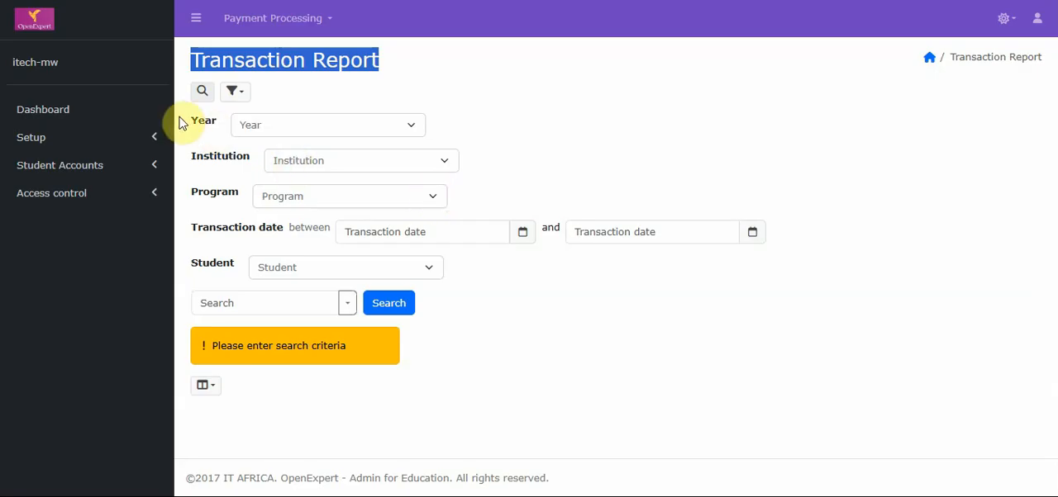
pyautogui.click(109, 120)
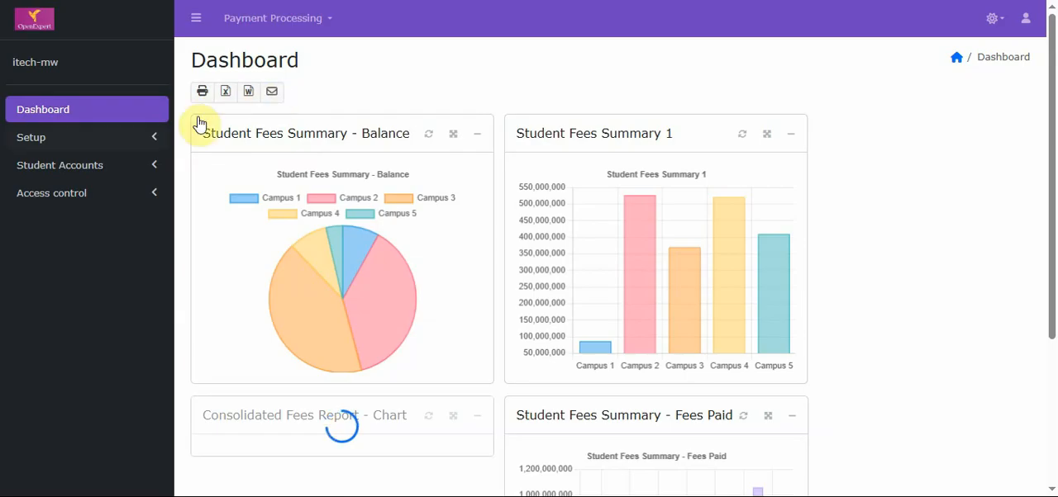
pyautogui.click(113, 150)
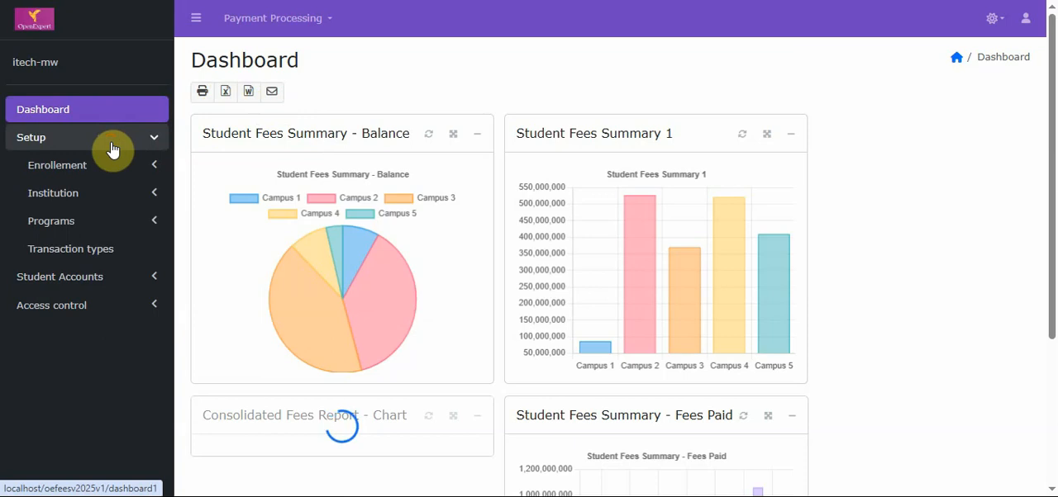
pyautogui.click(110, 159)
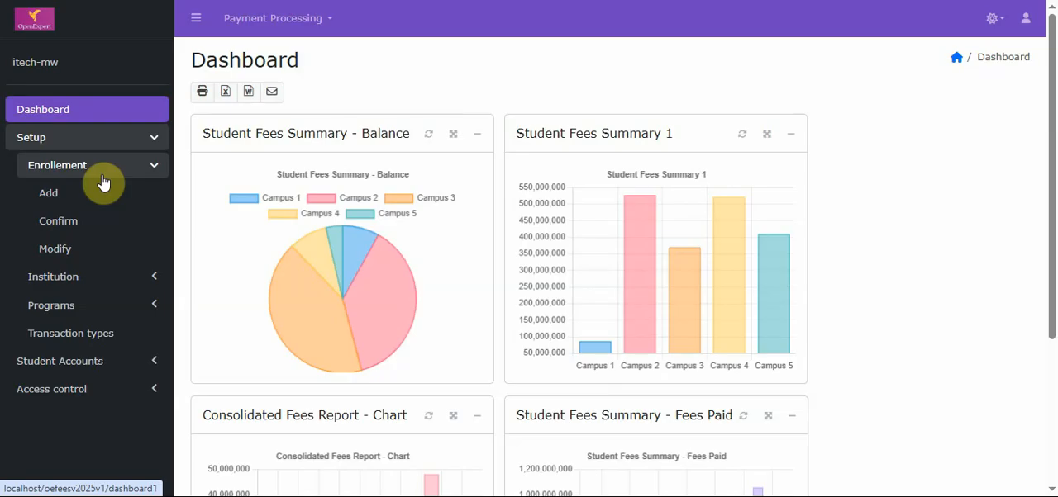
pyautogui.click(103, 192)
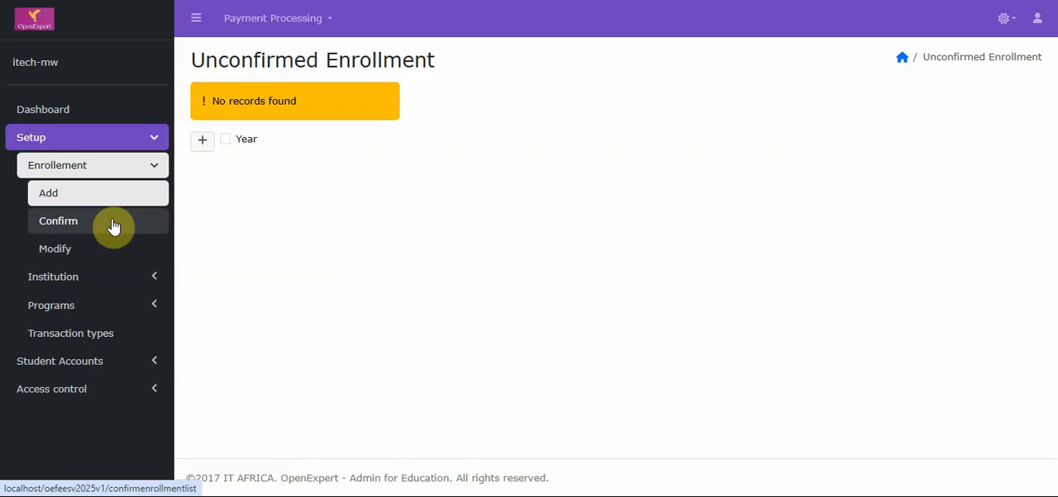
# Open the blank form for adding a new institution from the Unconfirmed Institution list
pyautogui.click(99, 277)
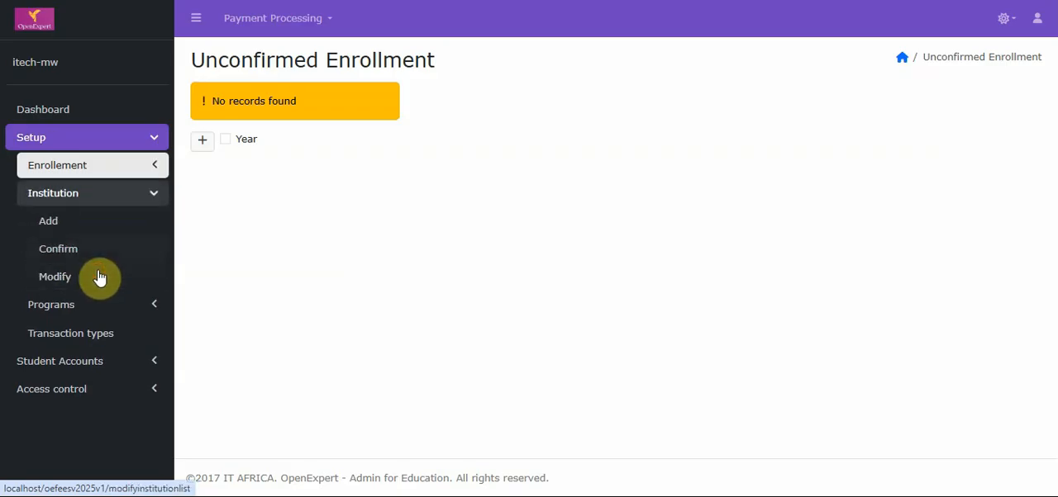
pyautogui.click(118, 232)
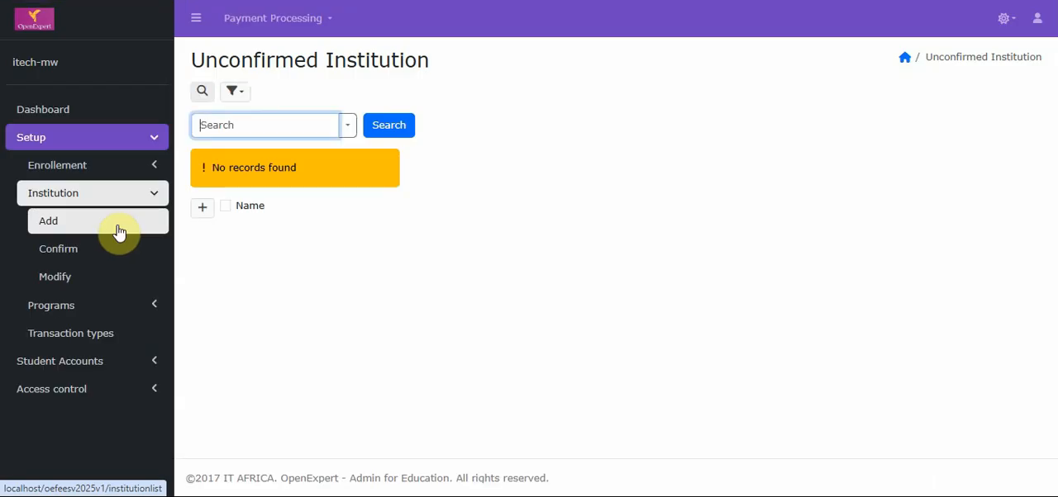
pyautogui.click(202, 207)
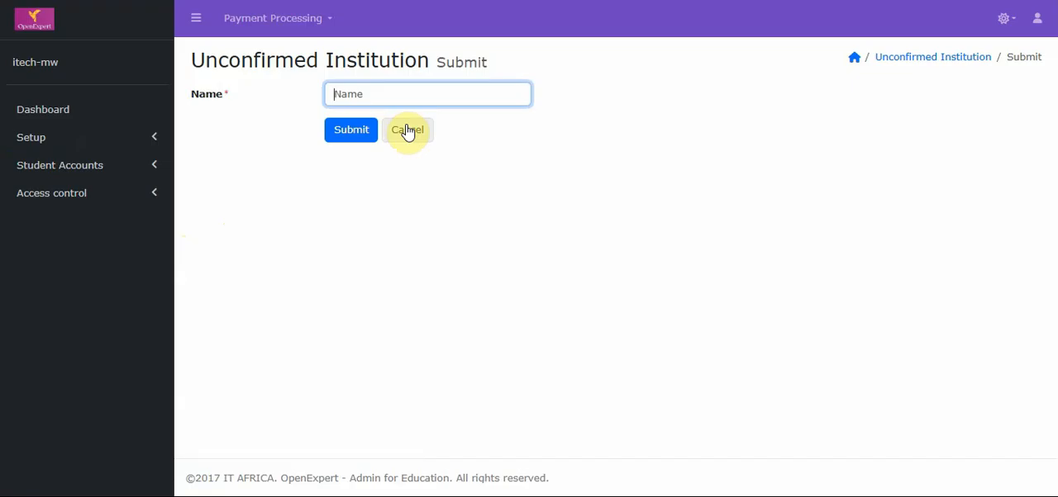
# View the Modify Program list and the Transaction types list in the system setup
pyautogui.click(137, 146)
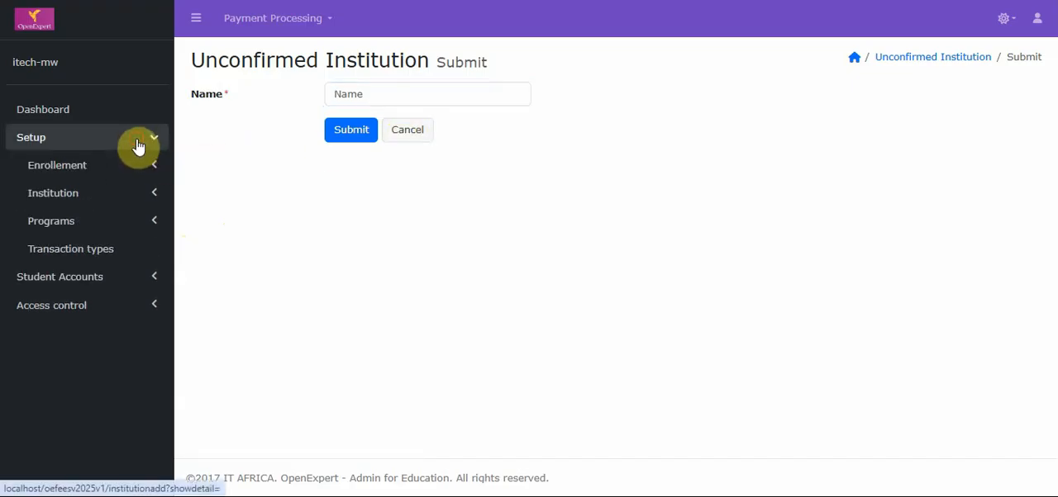
pyautogui.click(118, 228)
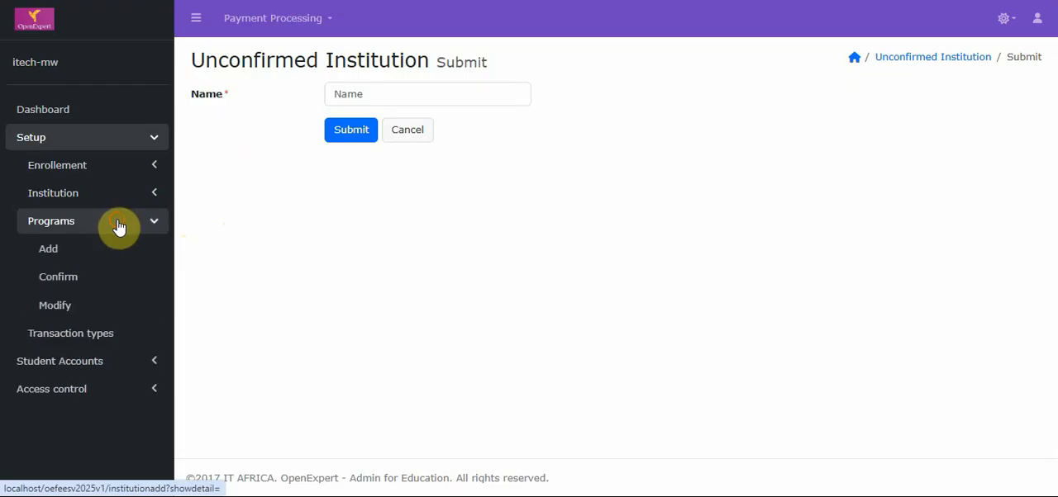
pyautogui.click(94, 306)
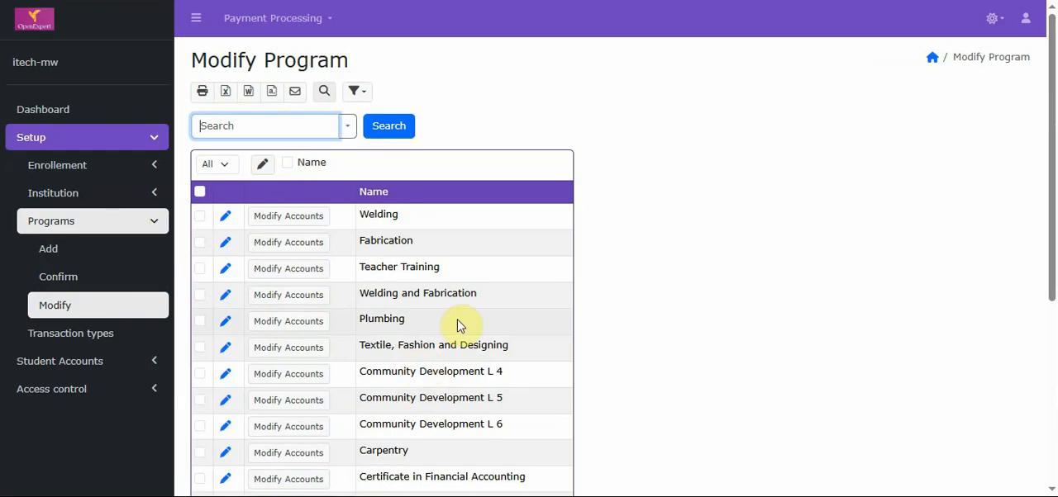
pyautogui.click(139, 333)
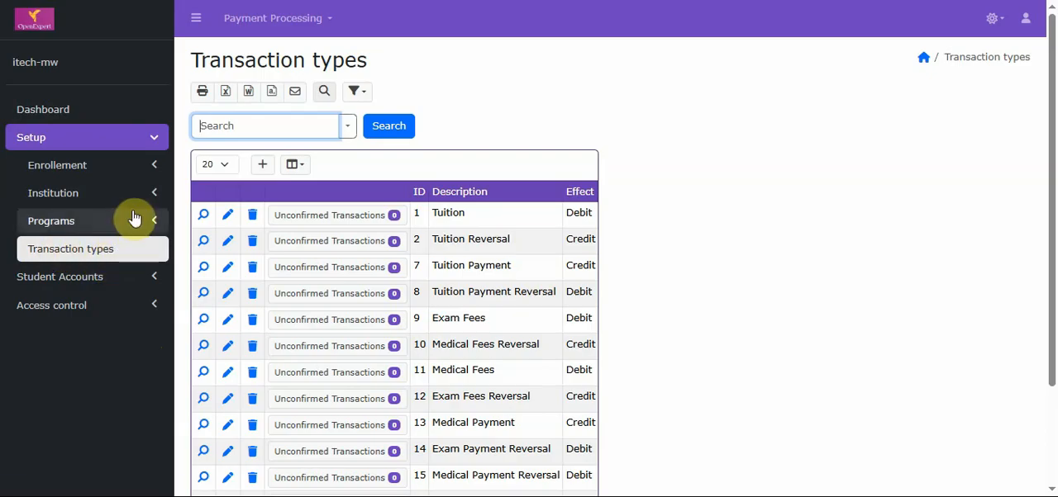
# Open the Unconfirmed Accounts list for students and look at its file import dialog without uploading anything
pyautogui.click(153, 142)
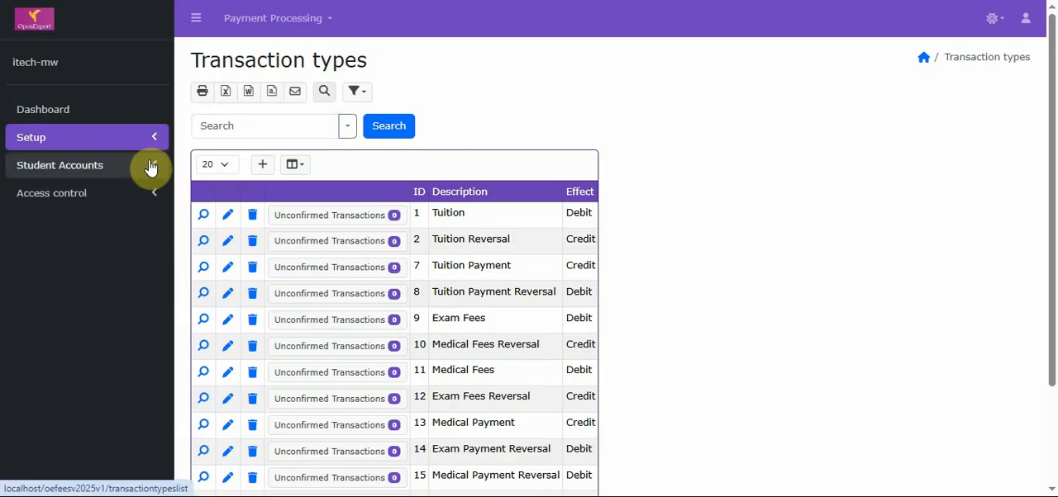
pyautogui.click(151, 168)
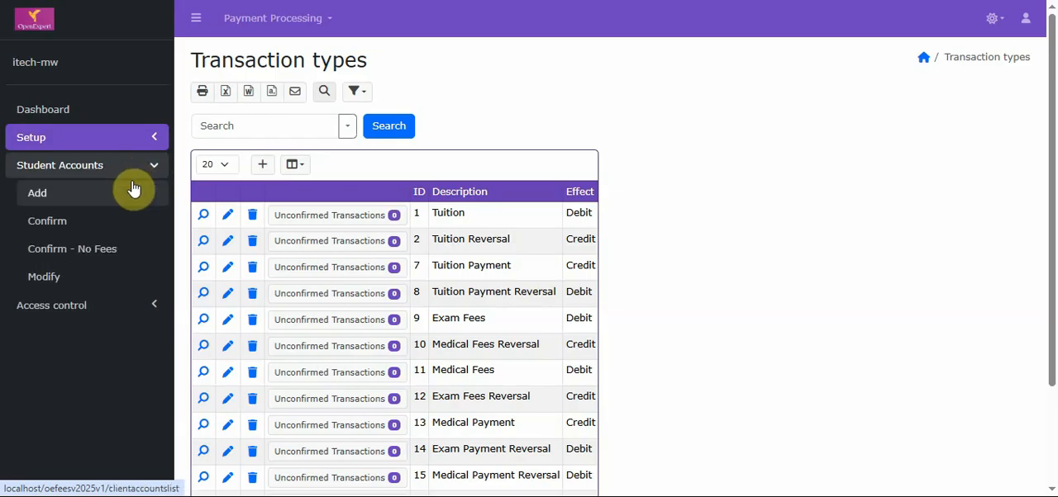
pyautogui.click(131, 186)
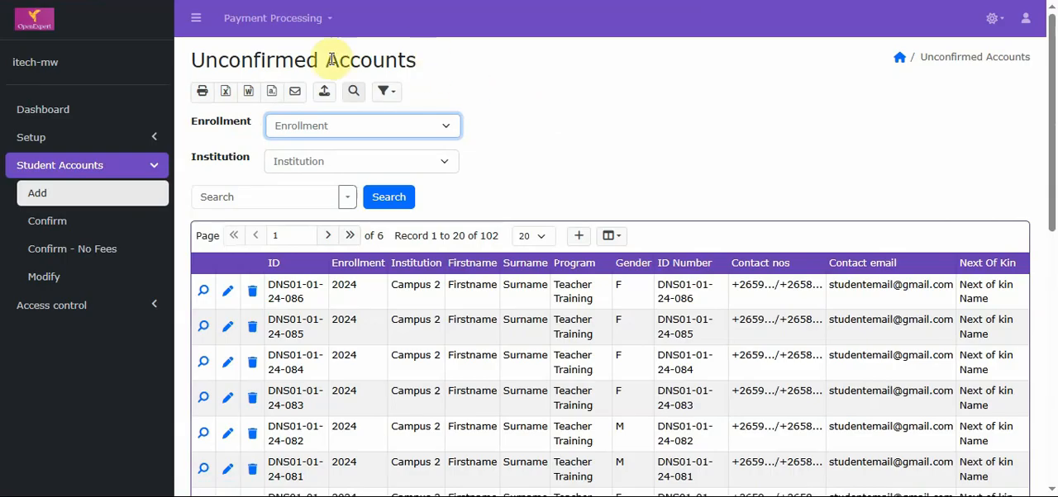
pyautogui.click(323, 93)
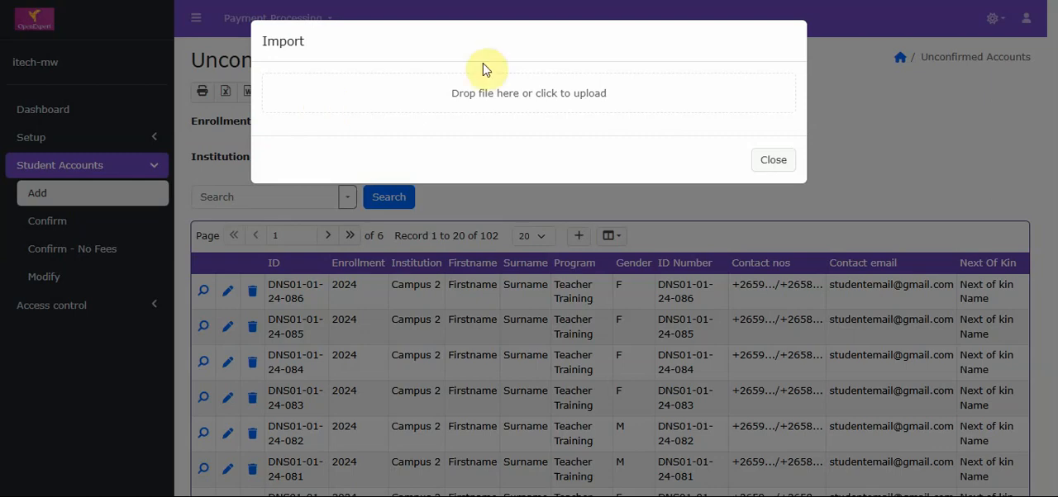
pyautogui.click(773, 161)
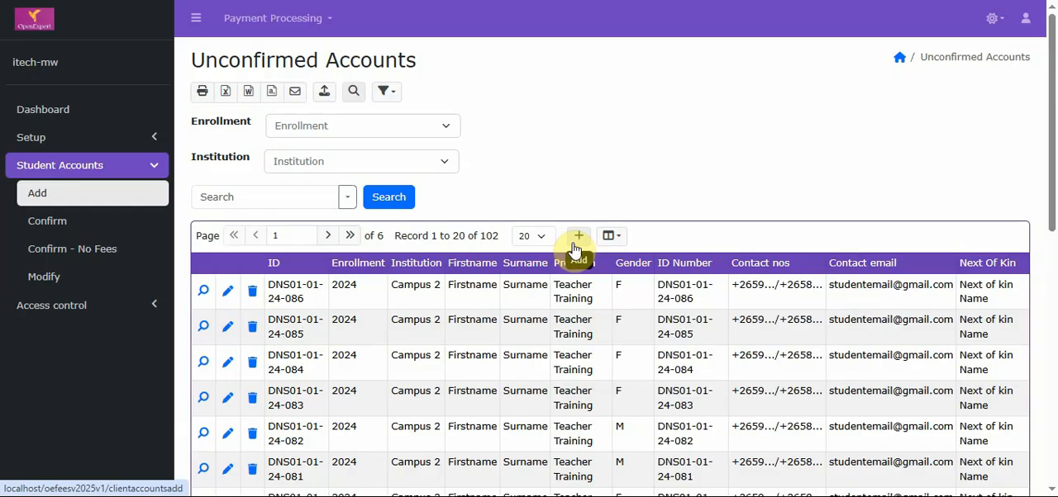
# View the student account confirmation list with fees generation and the one without fees
pyautogui.click(102, 223)
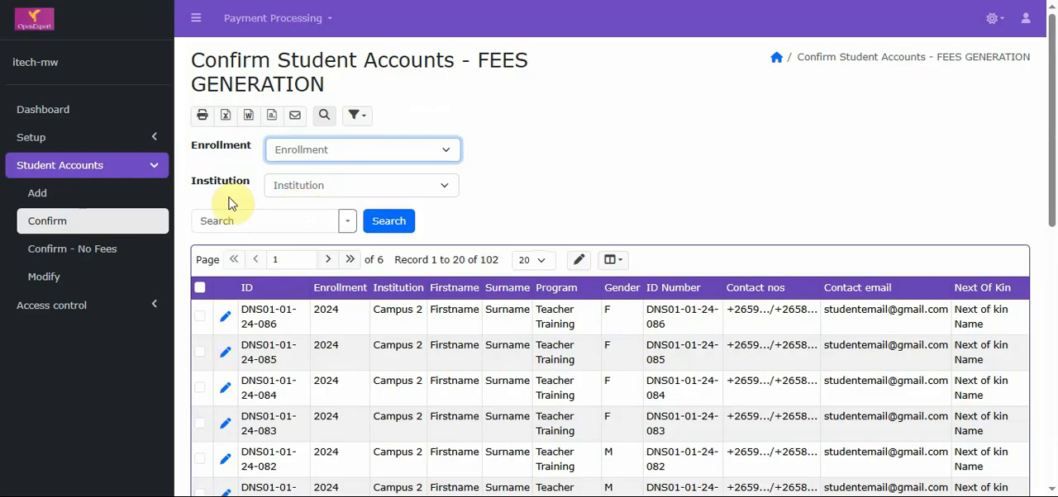
pyautogui.click(92, 250)
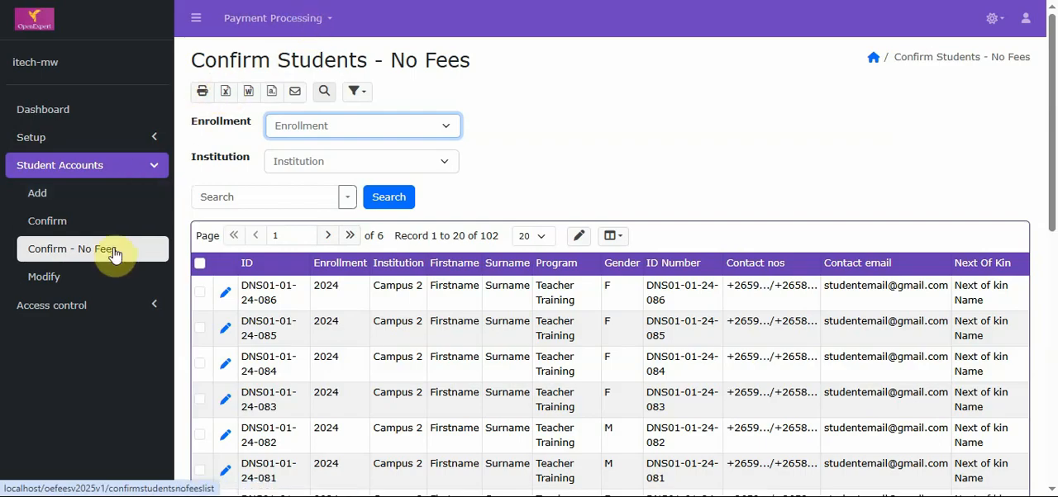
# Open the Modify Accounts list of students and filter it by enrollment year 2021
pyautogui.click(114, 278)
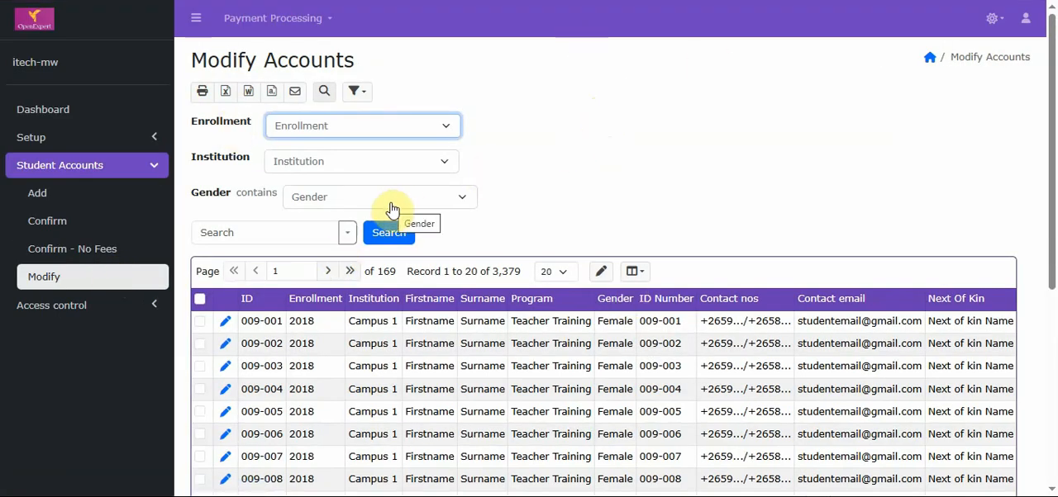
pyautogui.click(417, 129)
pyautogui.click(405, 183)
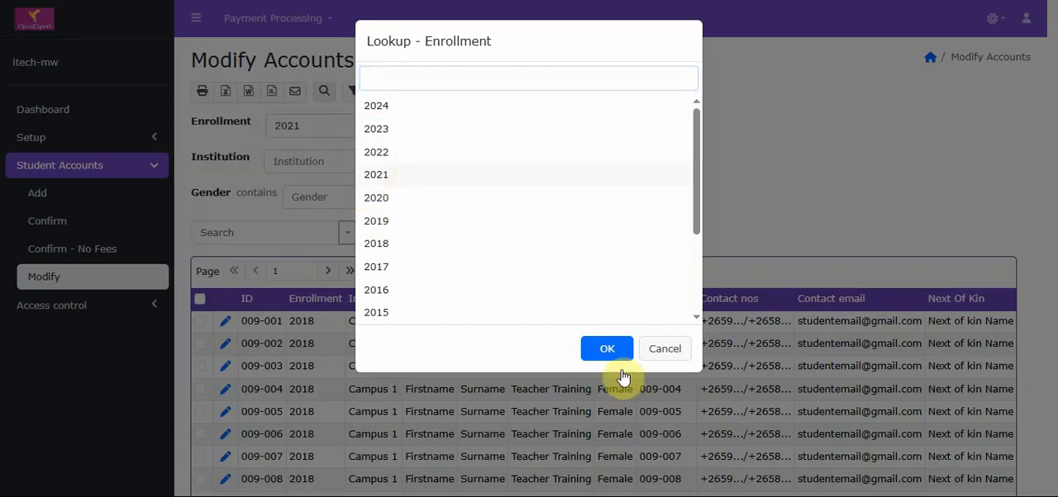
pyautogui.click(607, 355)
pyautogui.click(388, 233)
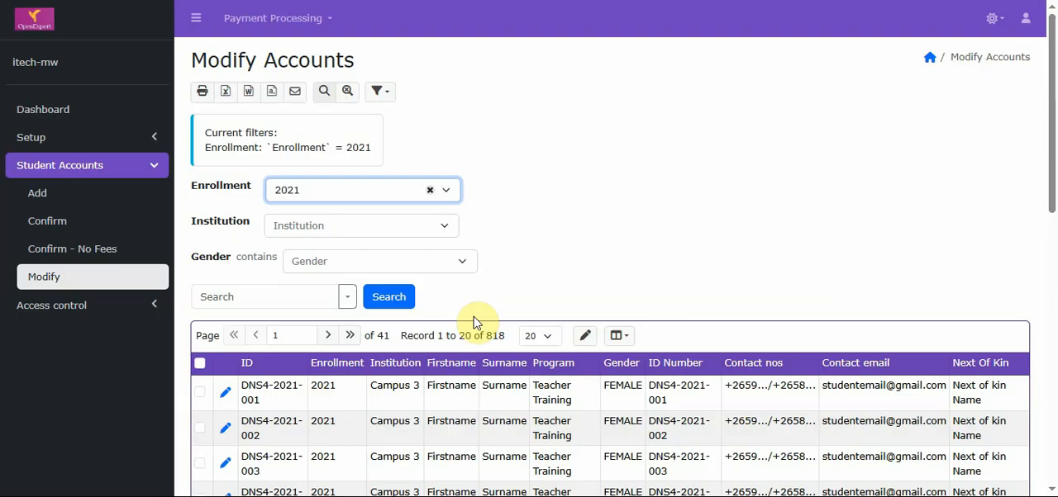
# Open the Unconfirmed Fees list in the payment processing section
pyautogui.click(157, 170)
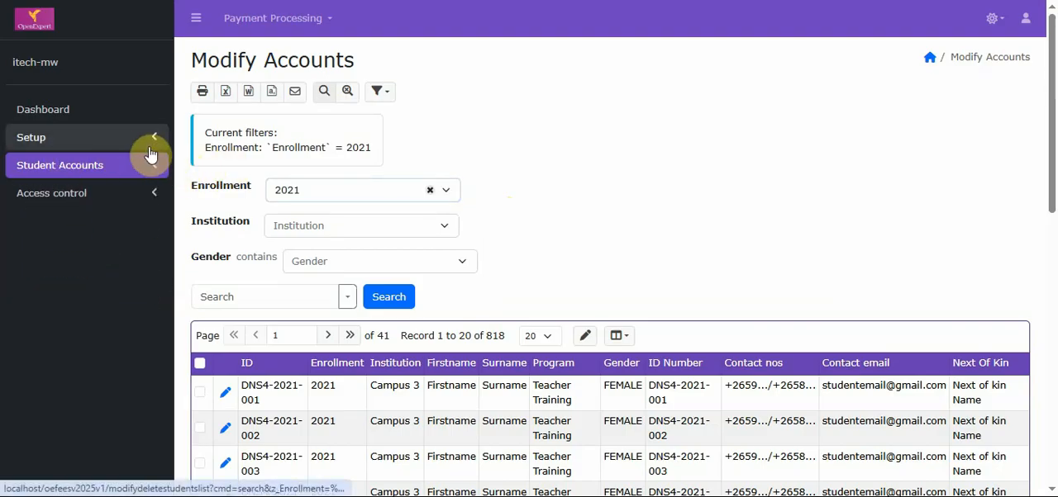
pyautogui.click(328, 28)
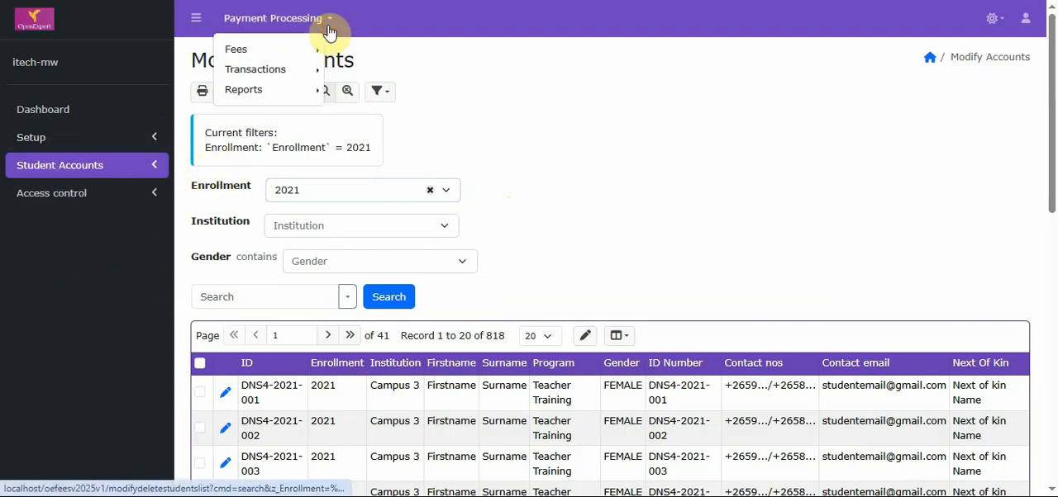
pyautogui.moveTo(307, 48)
pyautogui.click(338, 56)
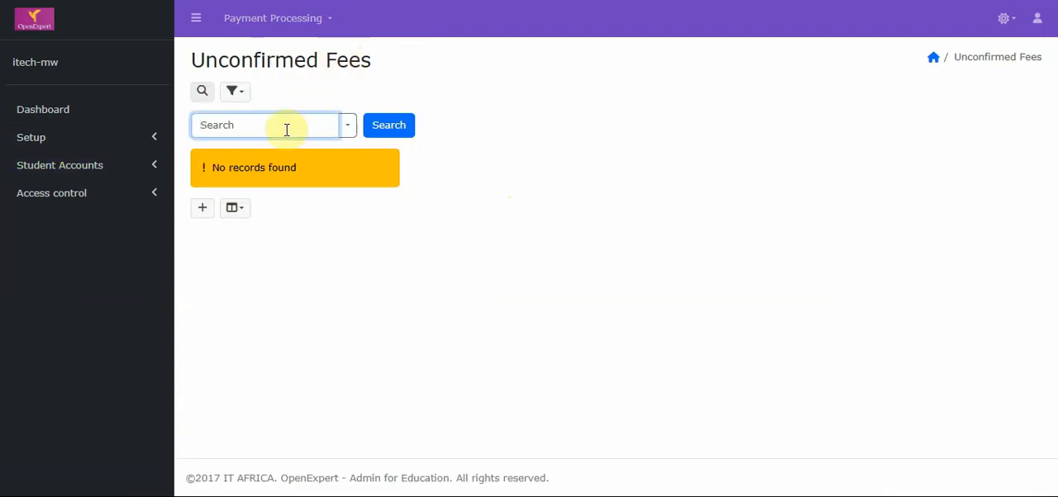
# Start a new unconfirmed fees entry with enrollment 2023 and program Electrical Installation
pyautogui.click(203, 209)
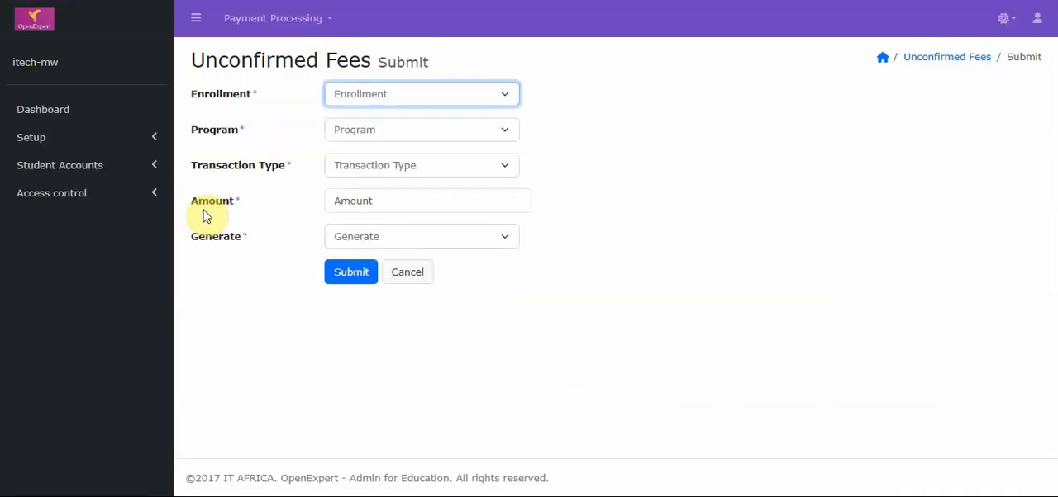
pyautogui.click(452, 101)
pyautogui.click(446, 129)
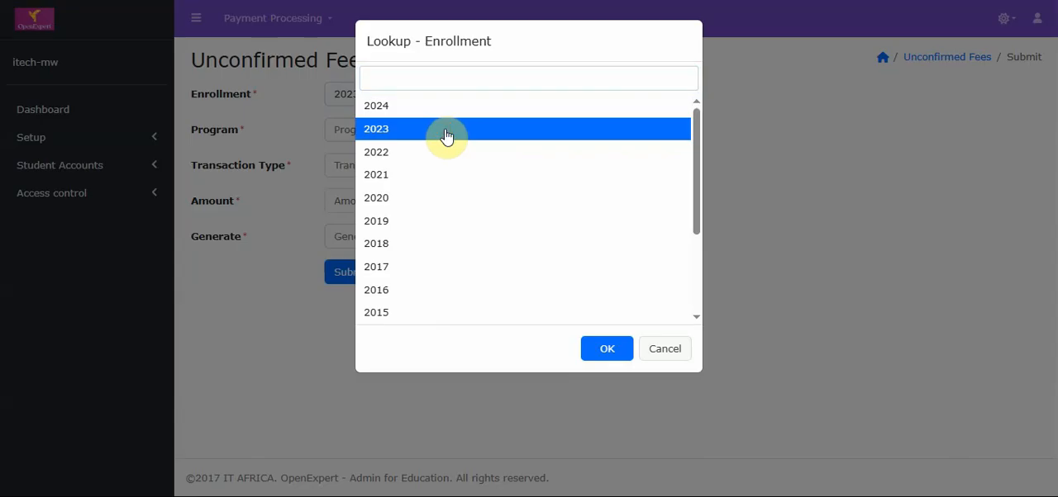
pyautogui.click(593, 350)
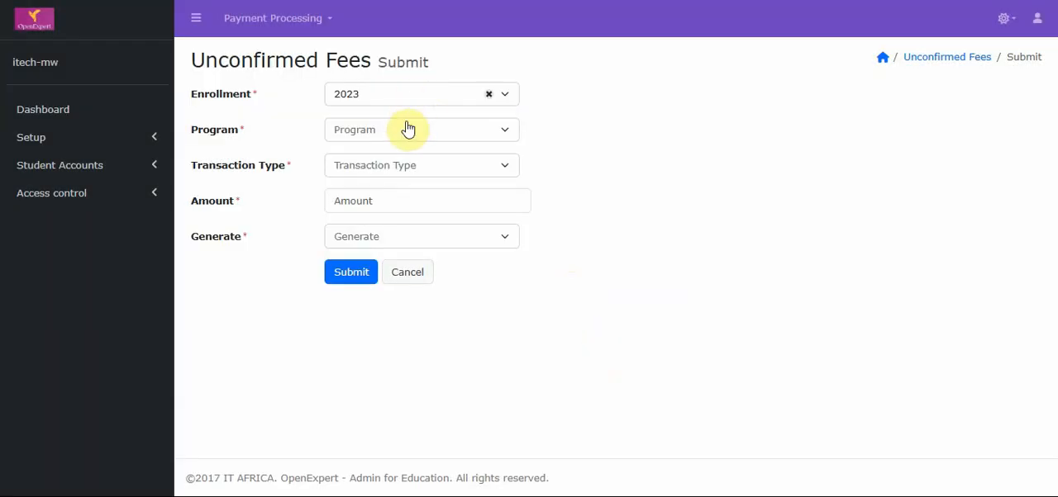
pyautogui.click(408, 130)
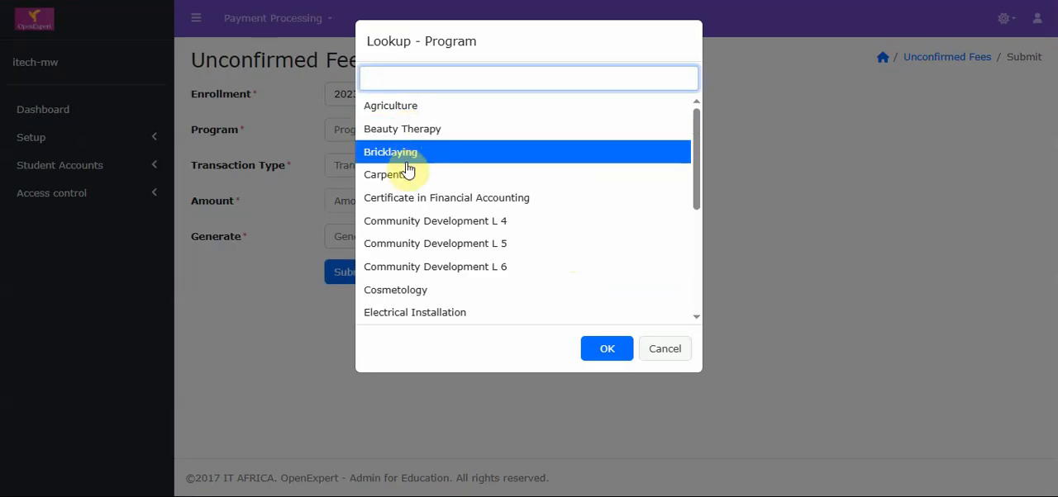
pyautogui.click(427, 316)
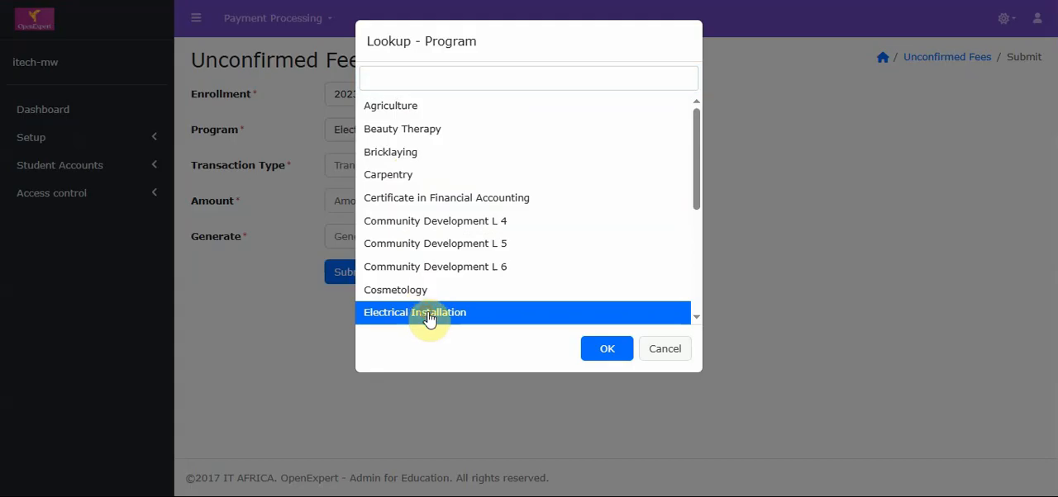
pyautogui.click(589, 353)
# Set the fees entry's transaction type to 1, Tuition and show the available Generate options
pyautogui.click(496, 168)
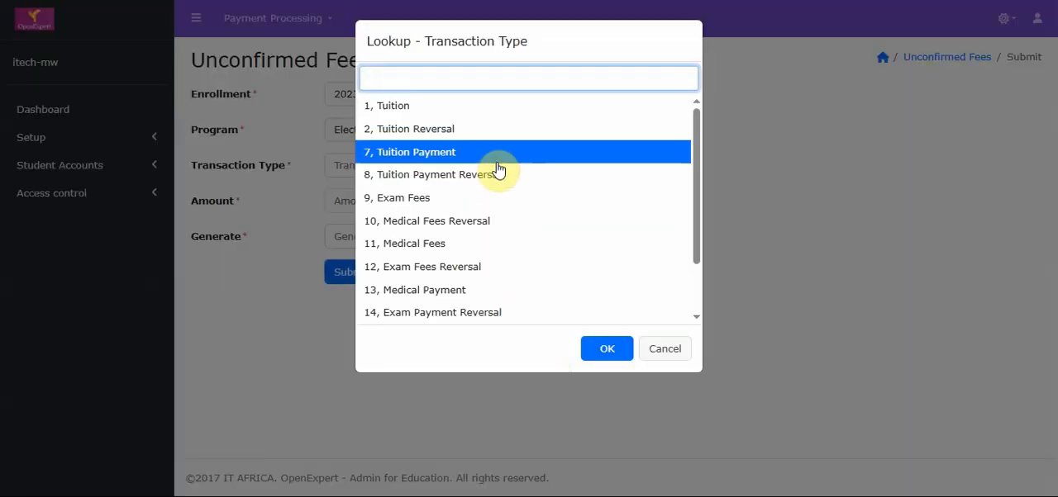
pyautogui.click(531, 112)
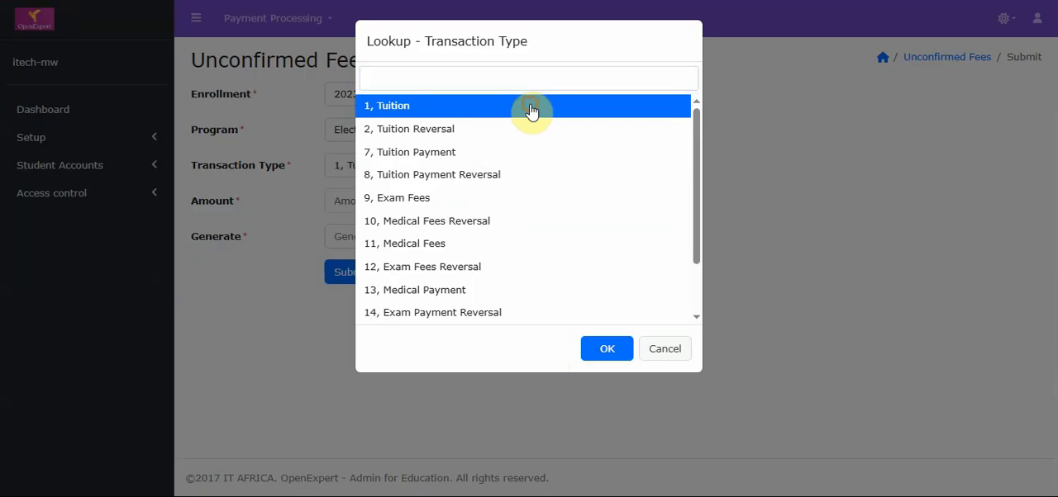
pyautogui.click(606, 348)
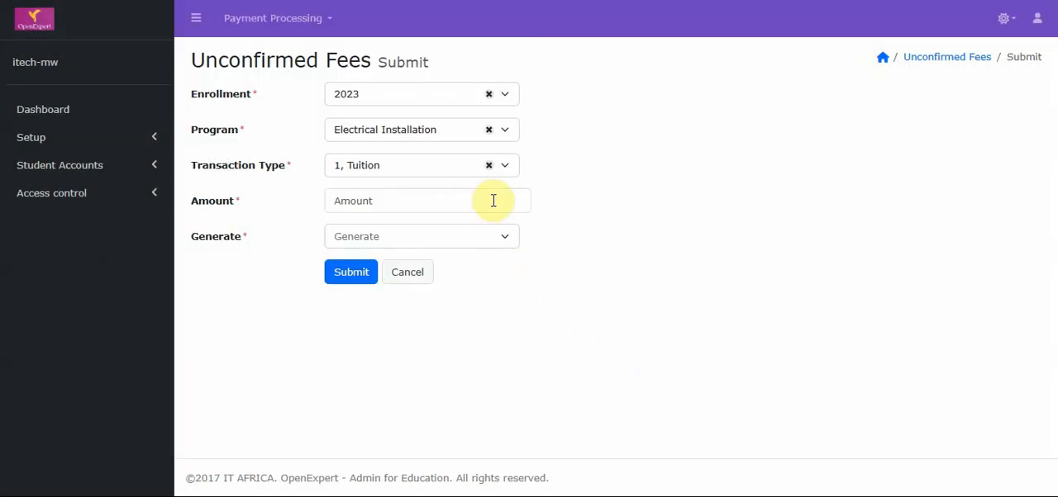
pyautogui.click(493, 235)
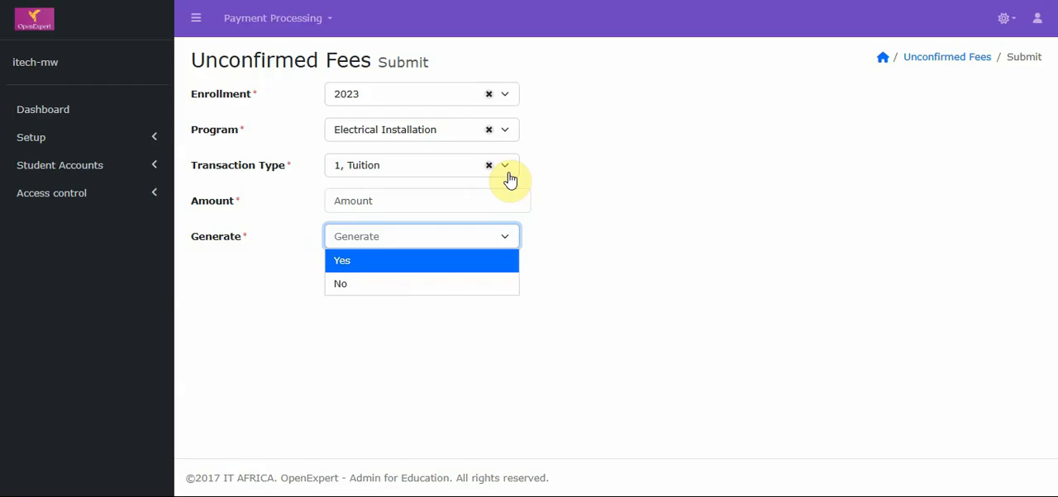
# Open the Unconfirmed Transactions list in the payment processing section
pyautogui.click(279, 18)
pyautogui.moveTo(281, 50)
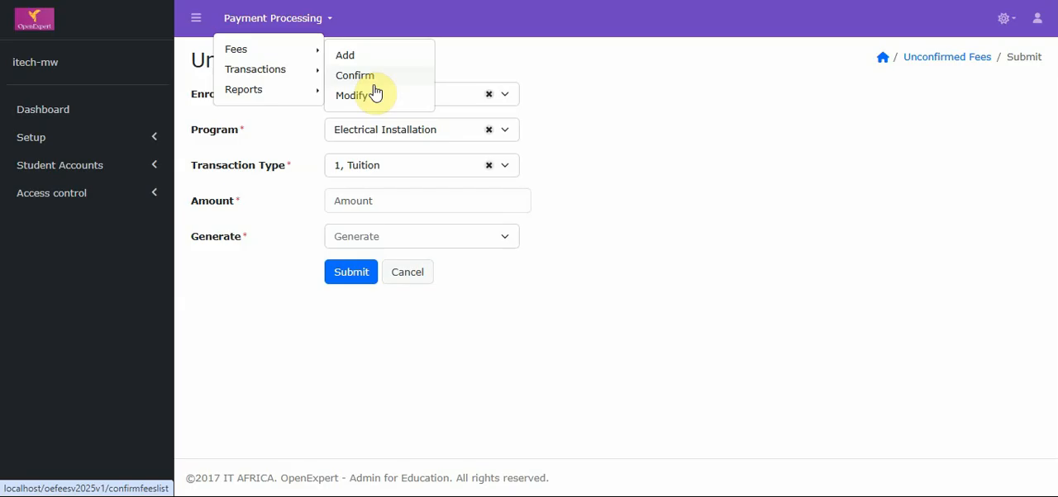
pyautogui.moveTo(298, 75)
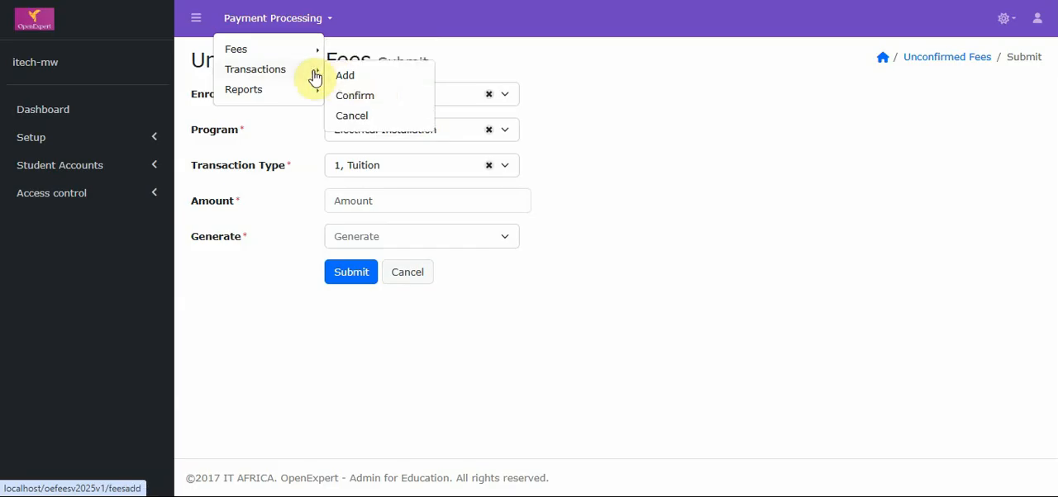
pyautogui.click(347, 74)
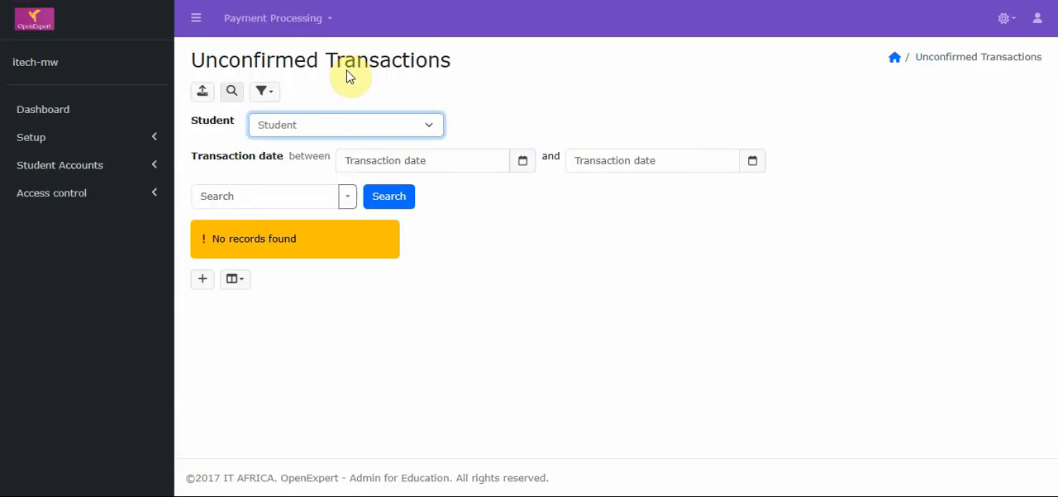
# Open the form for a new unconfirmed transaction and view its student and transaction type lookups without choosing anything
pyautogui.click(203, 280)
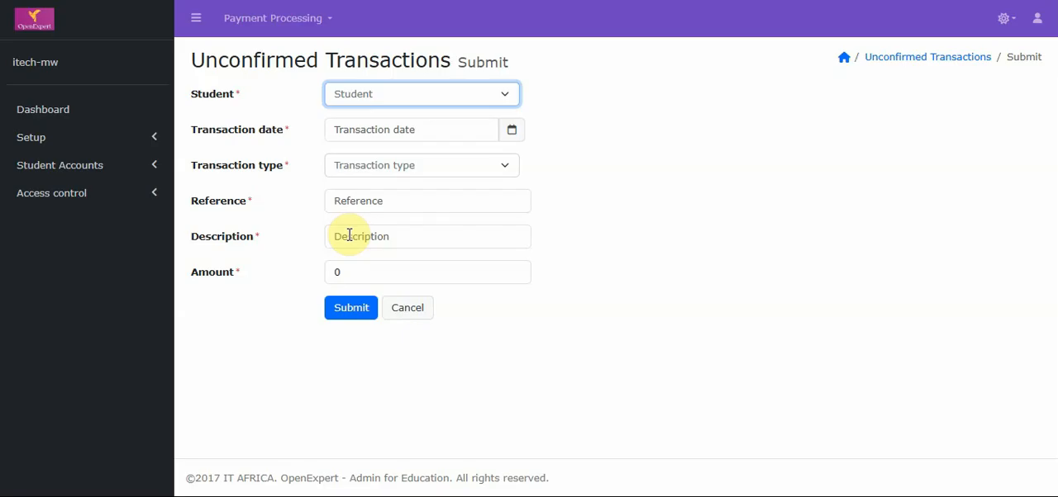
pyautogui.click(468, 97)
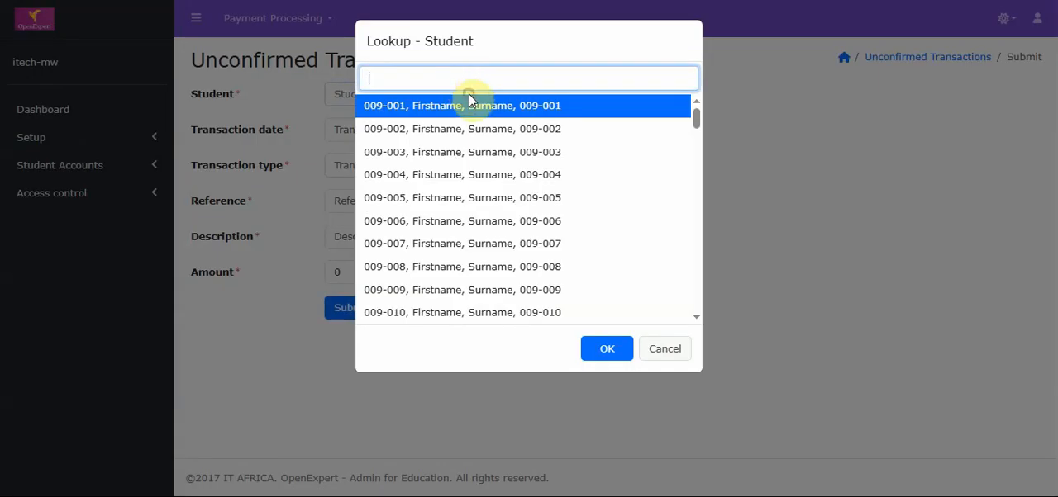
pyautogui.click(658, 347)
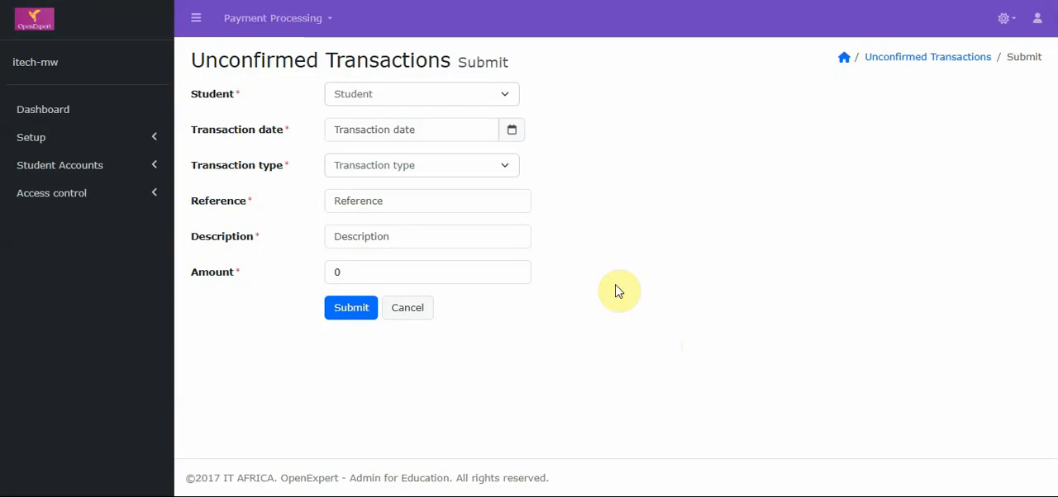
pyautogui.click(513, 168)
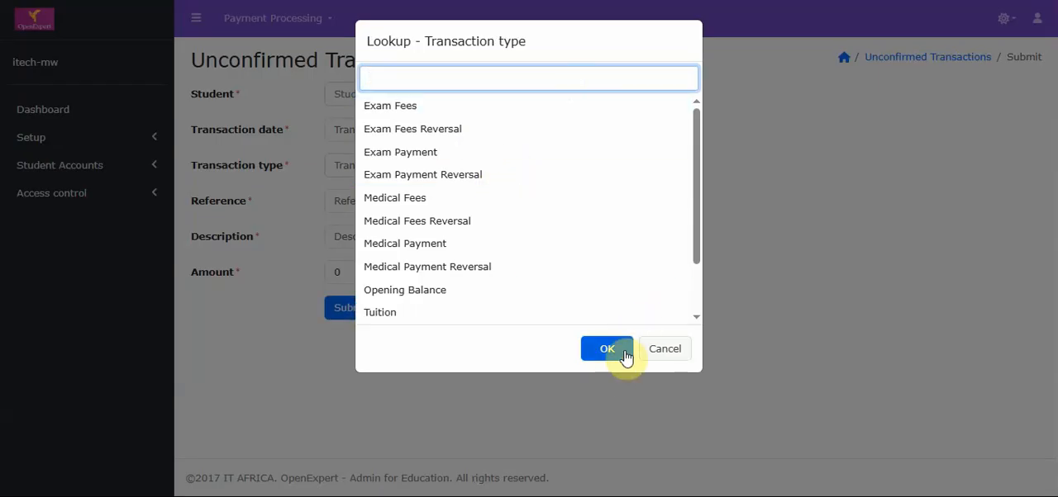
pyautogui.click(620, 351)
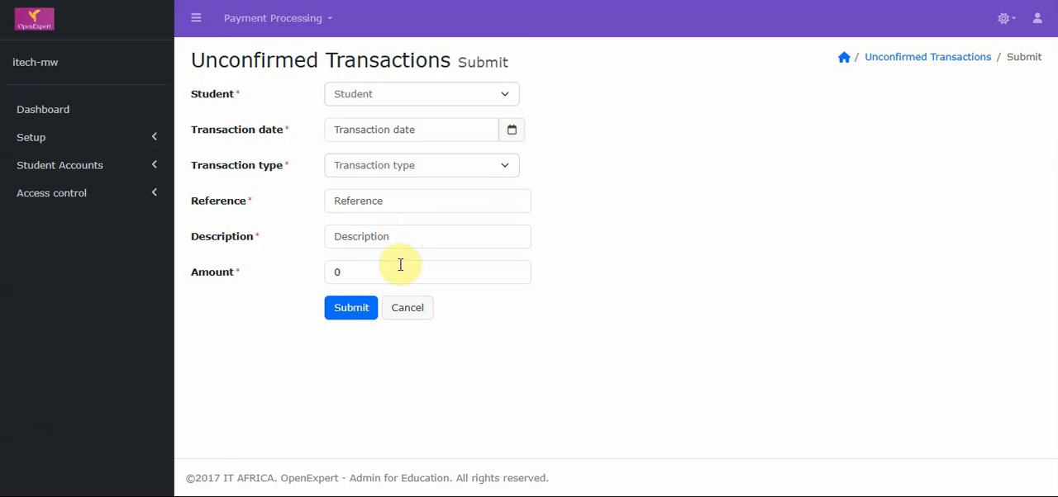
# Return to the Unconfirmed Transactions list and look at its file import dialog without uploading anything
pyautogui.click(922, 59)
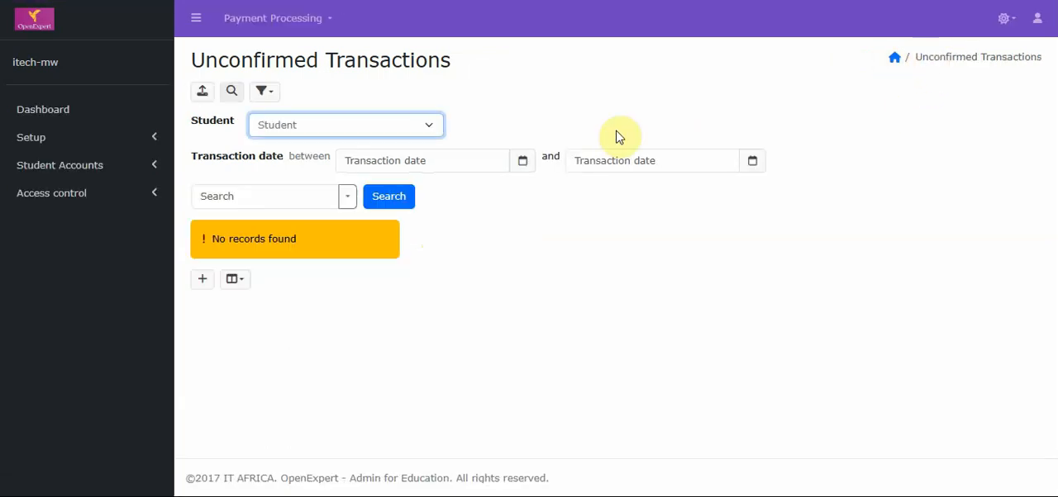
pyautogui.click(200, 94)
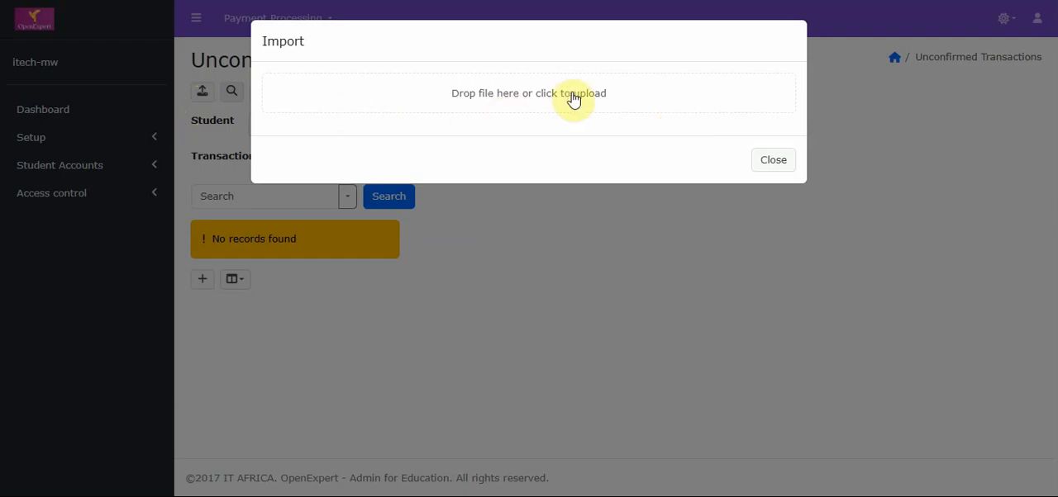
pyautogui.click(774, 159)
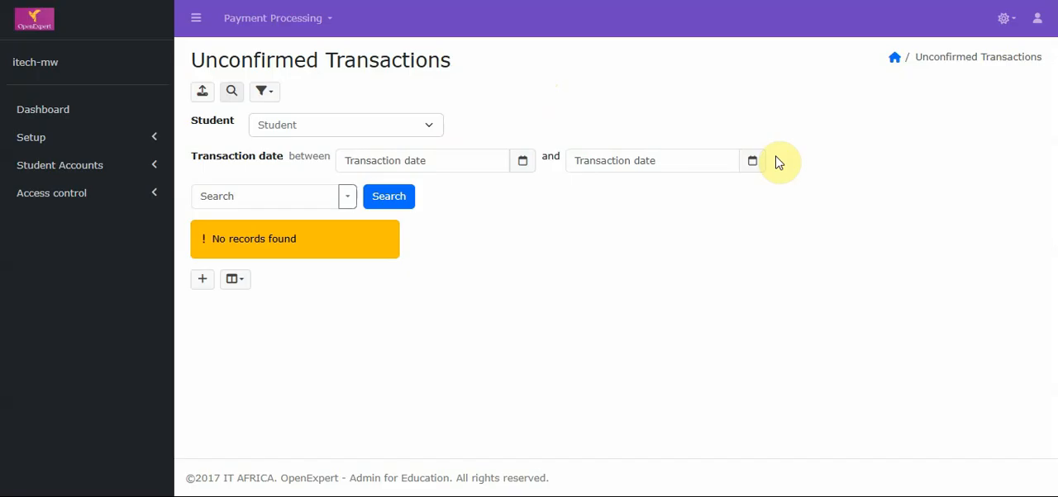
# Open the Cancel Transactions list in the payment processing section
pyautogui.click(276, 20)
pyautogui.click(277, 71)
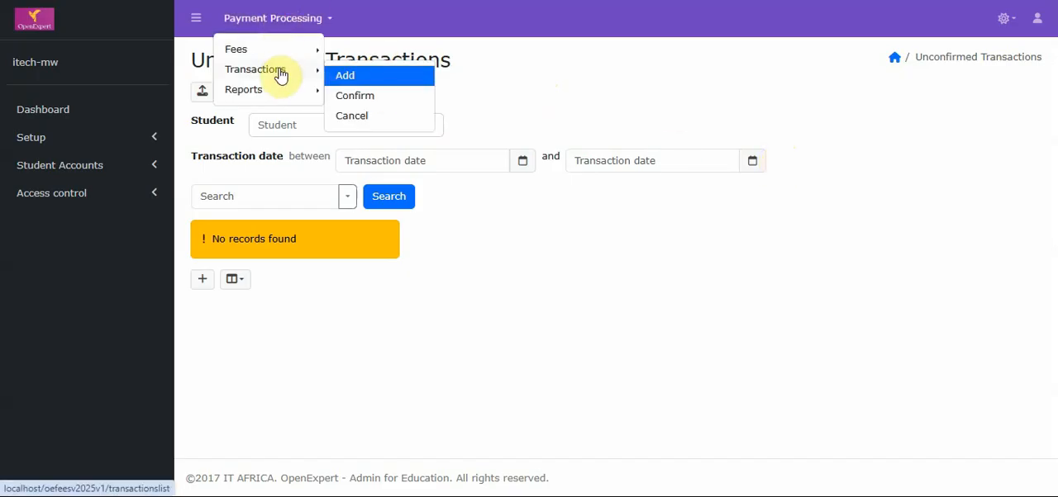
pyautogui.click(372, 113)
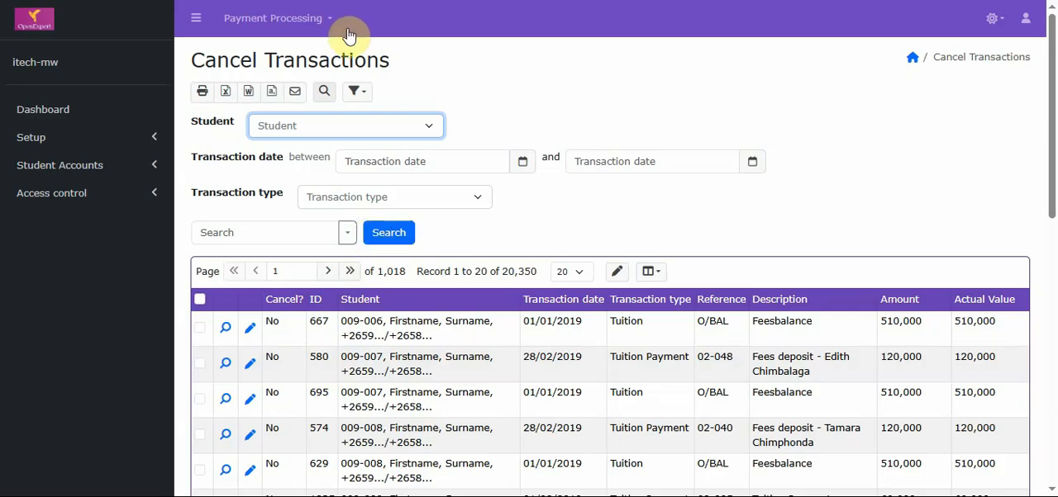
# View the available payment processing reports and open the Transaction Report
pyautogui.click(312, 29)
pyautogui.moveTo(304, 76)
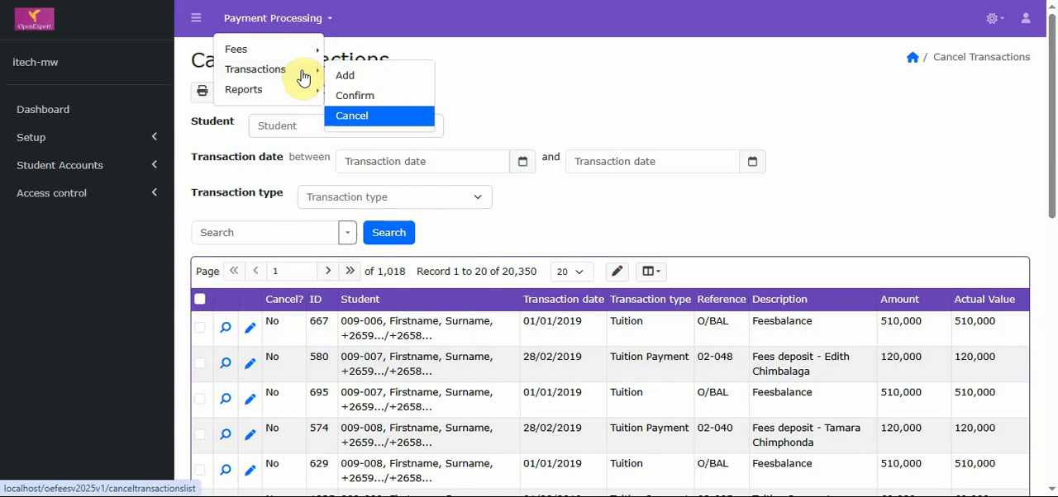
pyautogui.moveTo(302, 96)
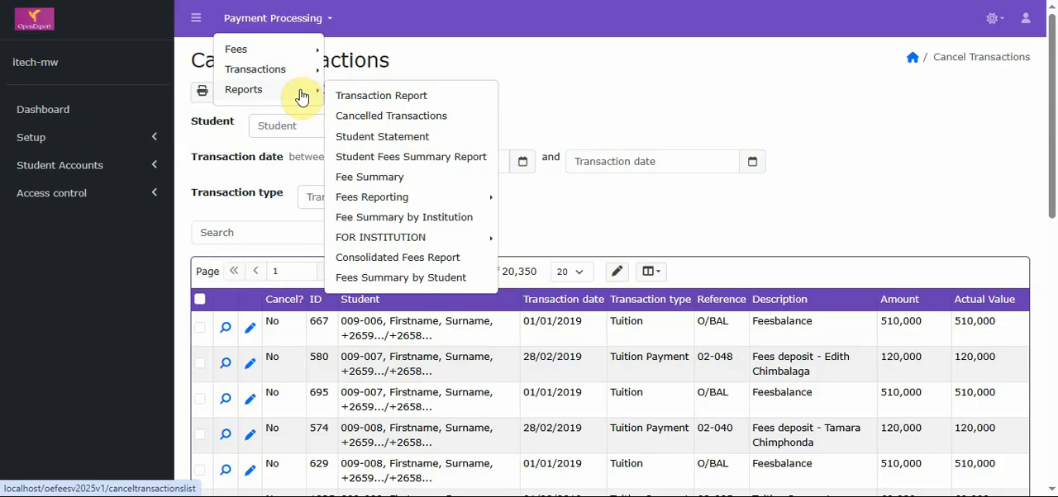
pyautogui.click(424, 100)
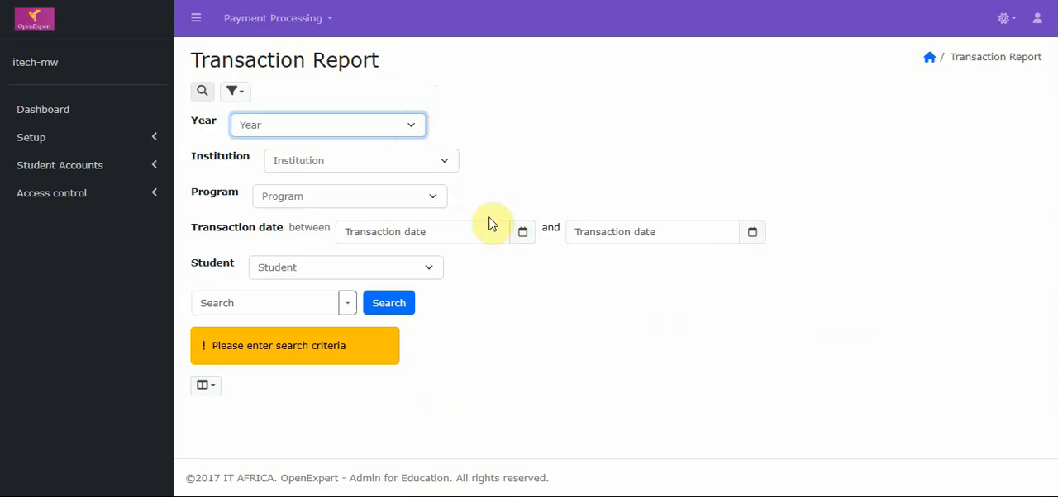
# Filter the Transaction Report by year 2017 and institution 5, Campus 3, and run the search
pyautogui.click(414, 133)
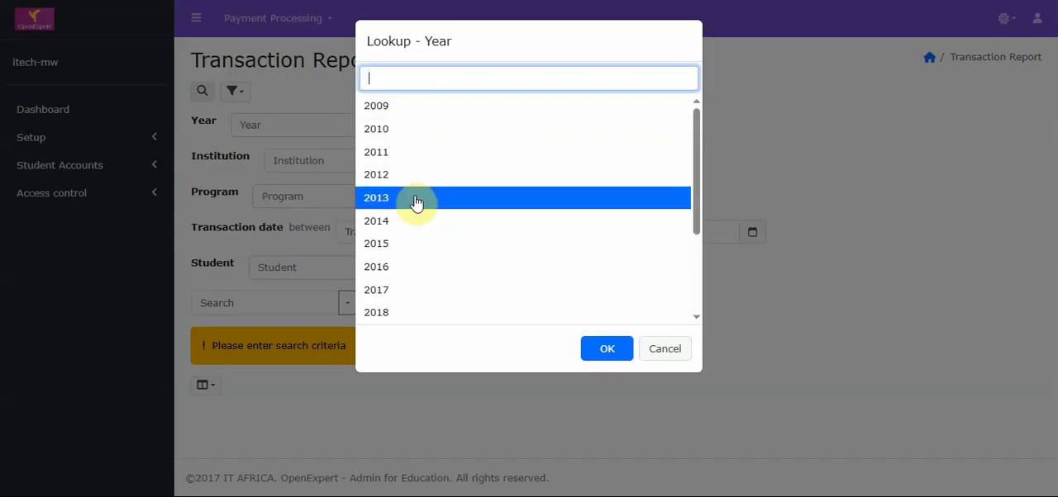
pyautogui.click(416, 298)
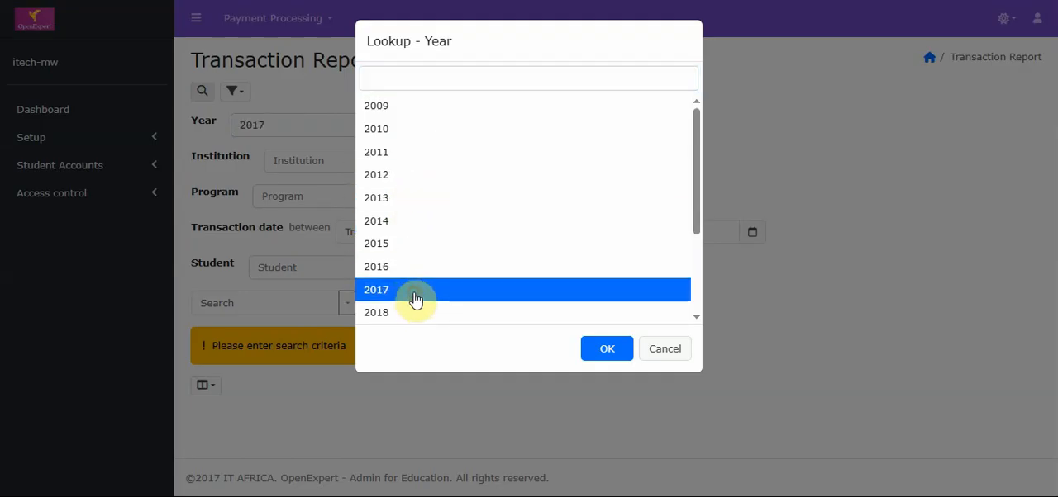
pyautogui.click(600, 350)
pyautogui.click(426, 162)
pyautogui.click(431, 154)
pyautogui.click(595, 351)
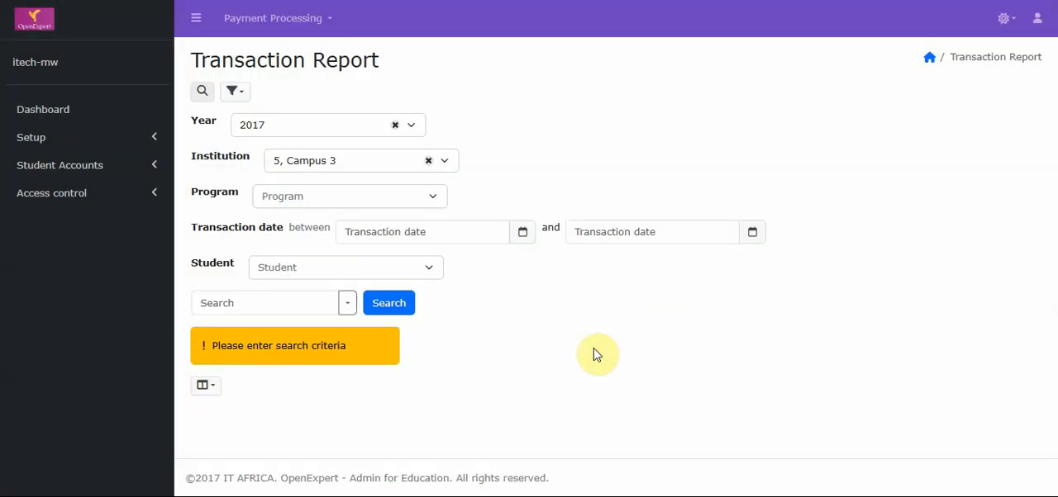
pyautogui.click(385, 302)
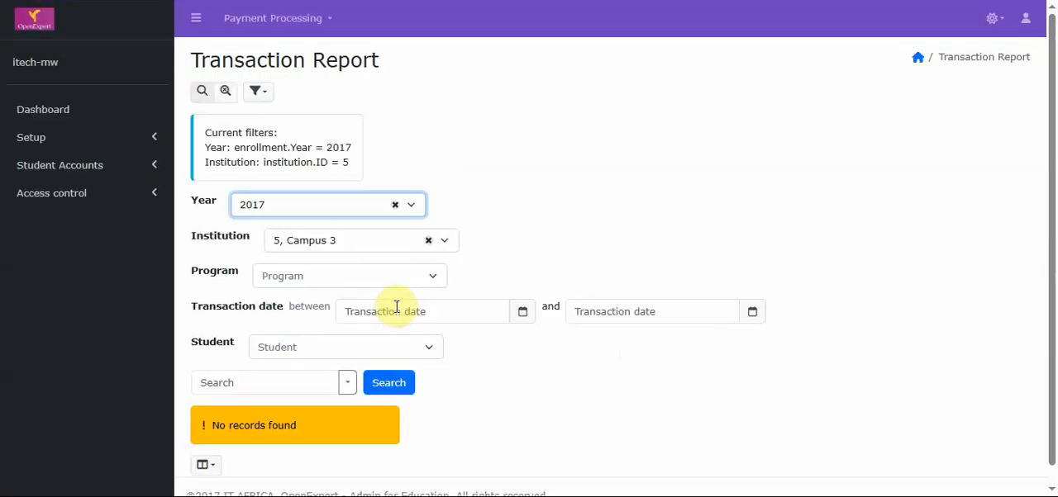
# Change the report's year filter to 2022 and run the search again
pyautogui.click(403, 206)
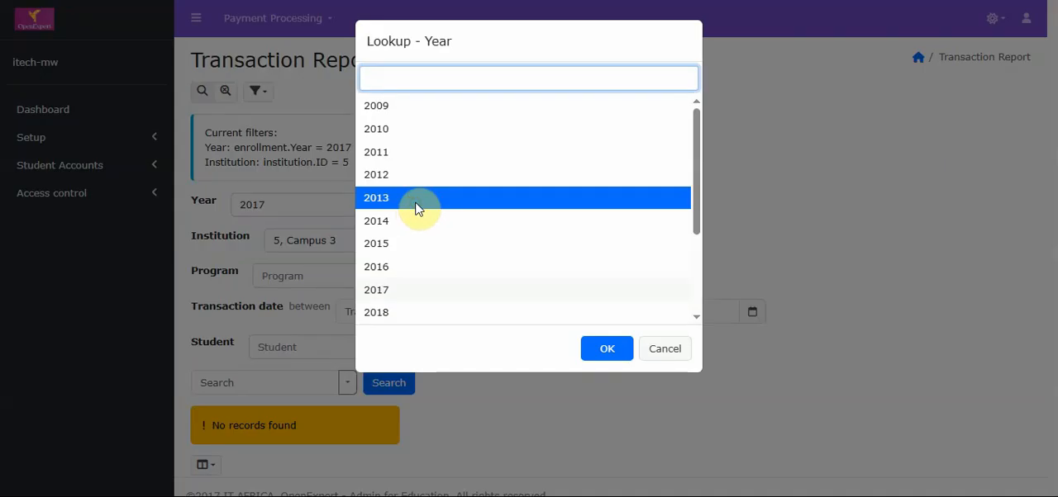
pyautogui.click(696, 267)
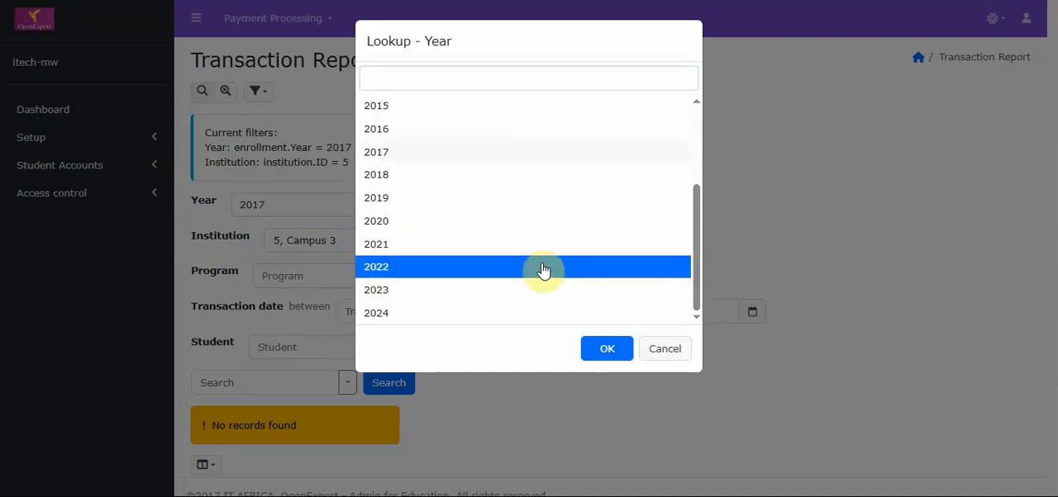
pyautogui.click(607, 348)
pyautogui.click(385, 384)
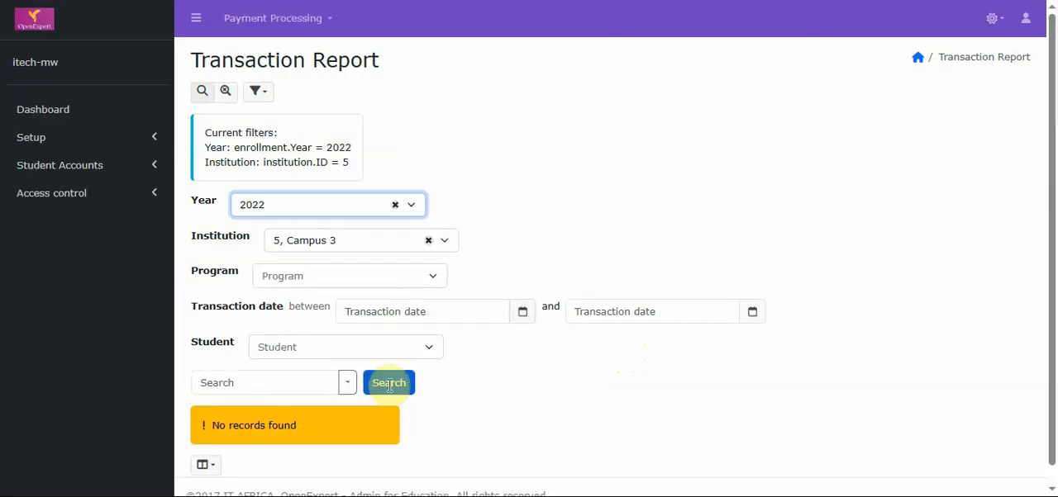
# Clear the year filter, rerun the Transaction Report for Campus 3 only, and look through the listed transactions
pyautogui.click(395, 206)
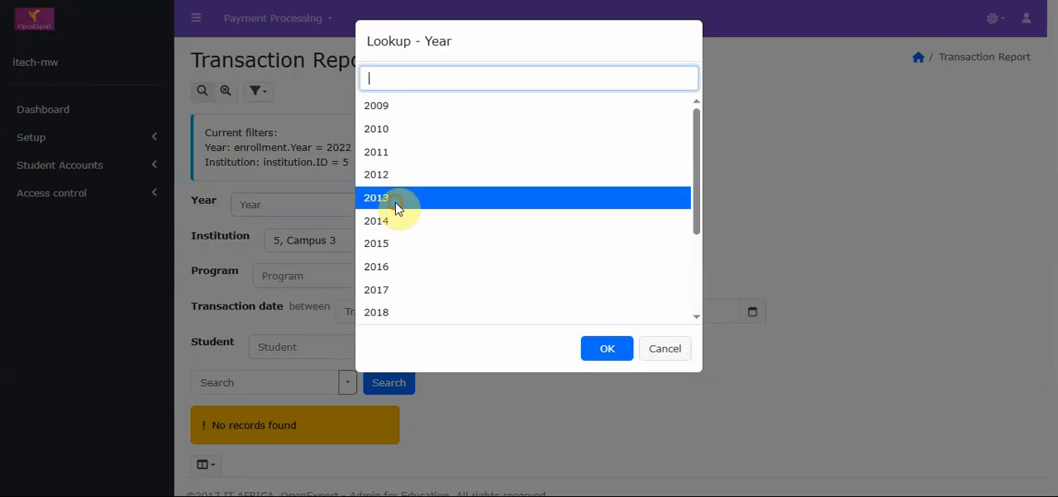
pyautogui.click(669, 349)
pyautogui.click(389, 384)
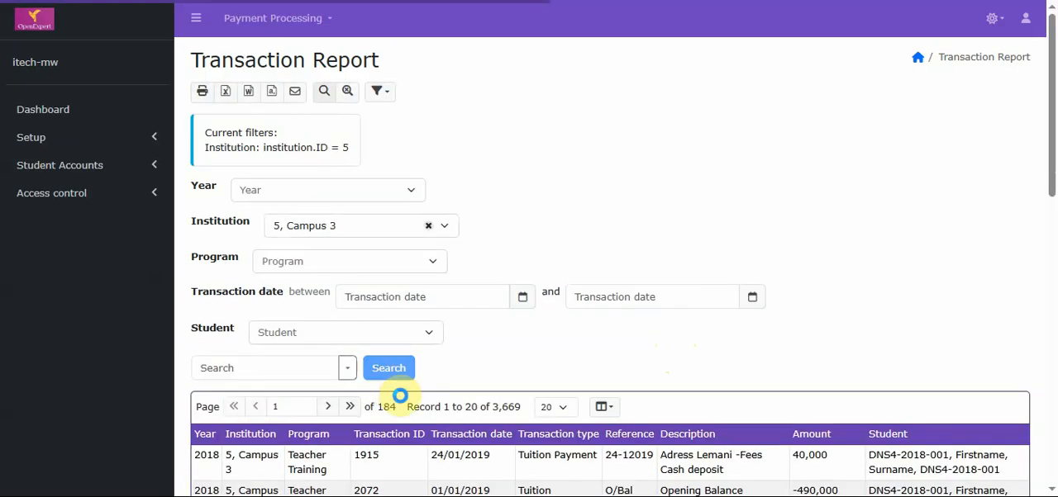
pyautogui.moveTo(1053, 91); pyautogui.dragTo(1055, 189)
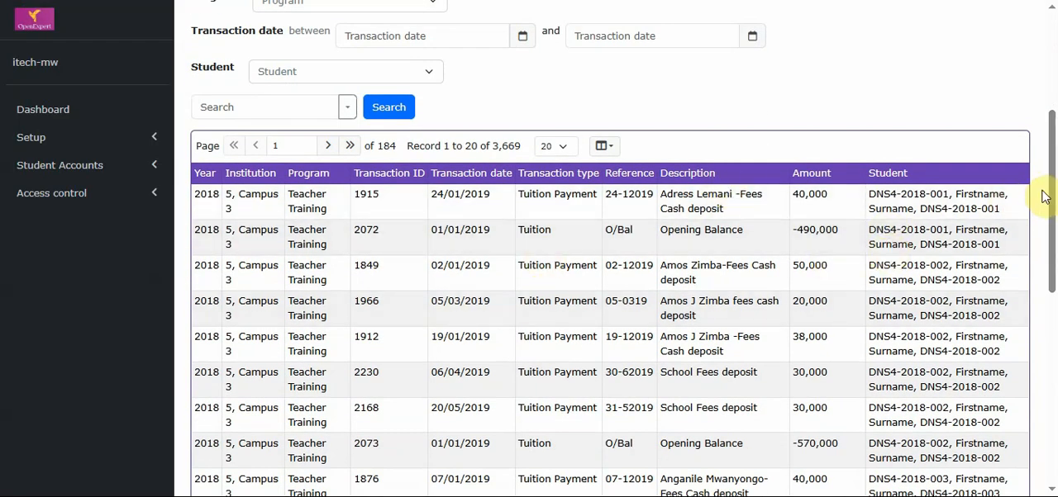
# Leave the Transaction Report and open the Student Statement report from the payment processing reports
pyautogui.moveTo(1046, 193); pyautogui.dragTo(1055, 114)
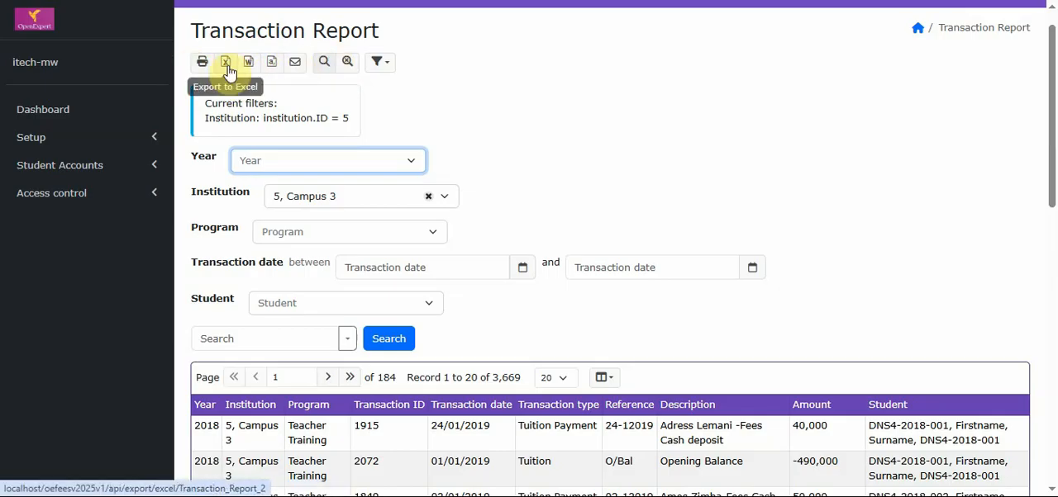
pyautogui.scroll(1, 1044, 75)
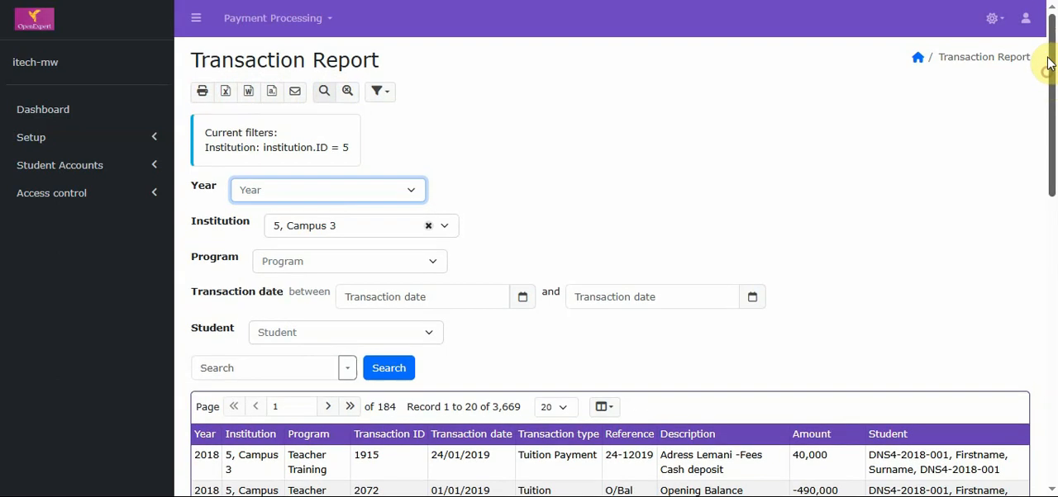
pyautogui.click(330, 22)
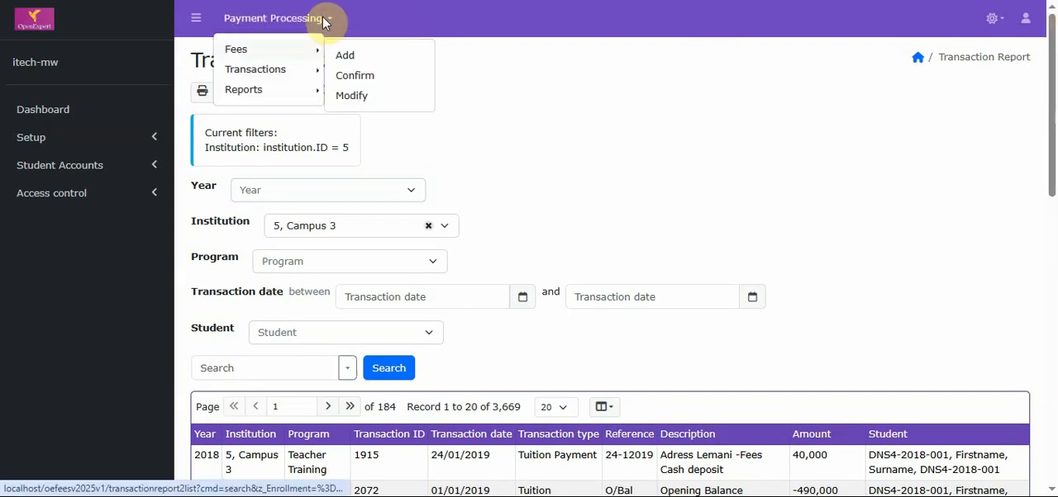
pyautogui.moveTo(307, 90)
pyautogui.click(384, 138)
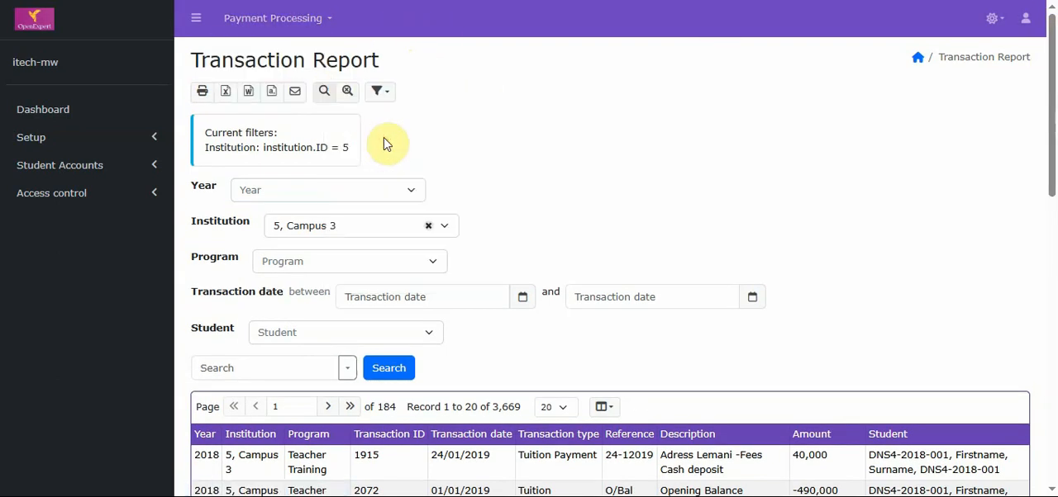
# Filter the Student Statement by a single student chosen well down the student lookup list and run the search
pyautogui.click(384, 137)
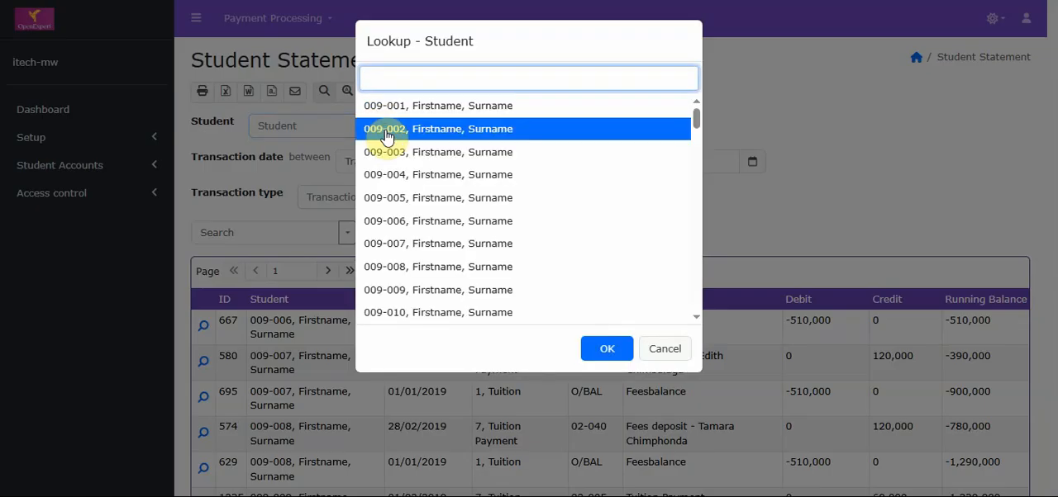
pyautogui.moveTo(697, 123); pyautogui.dragTo(696, 126)
pyautogui.scroll(-1, 684, 252)
pyautogui.click(514, 245)
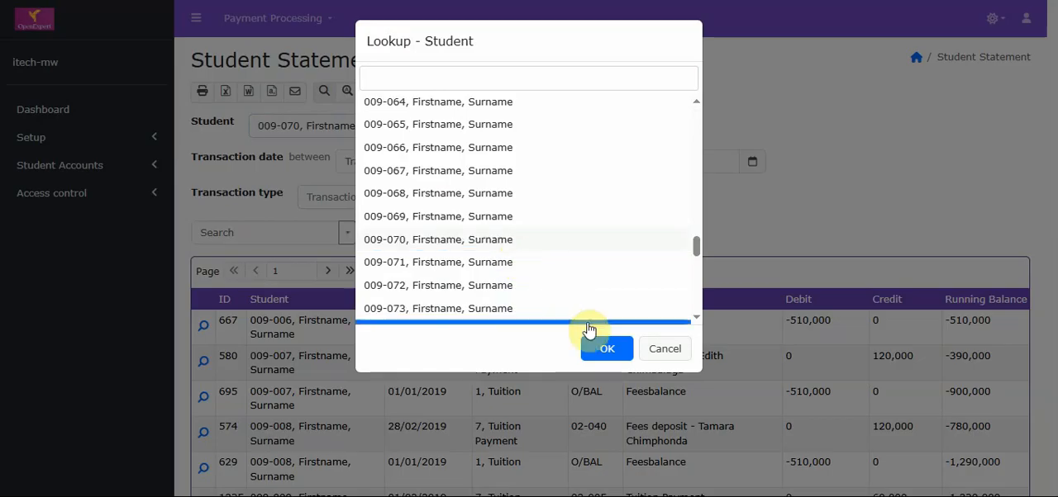
pyautogui.click(607, 349)
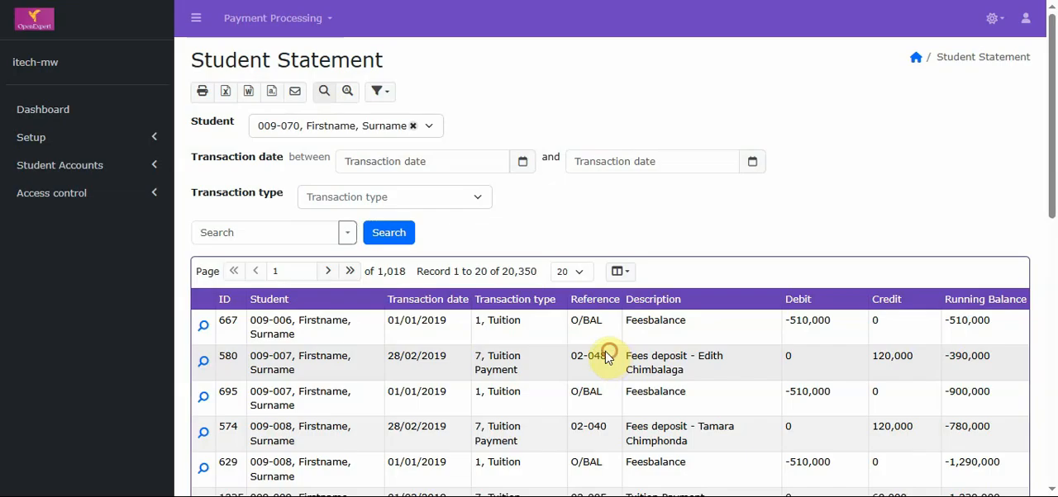
pyautogui.click(403, 239)
# Look through the chosen student's statement entries, debit and credit totals and running balance
pyautogui.moveTo(1049, 92); pyautogui.dragTo(1046, 255)
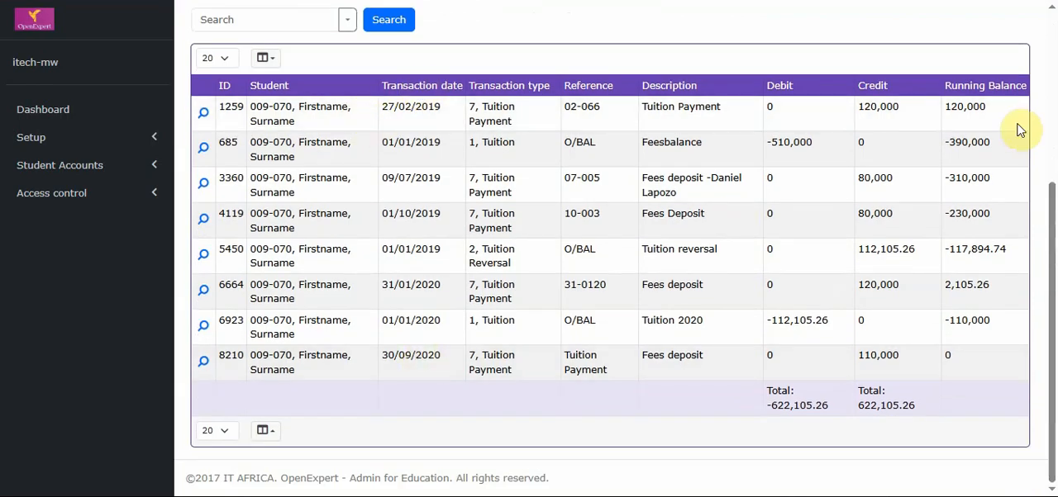
pyautogui.click(1049, 122)
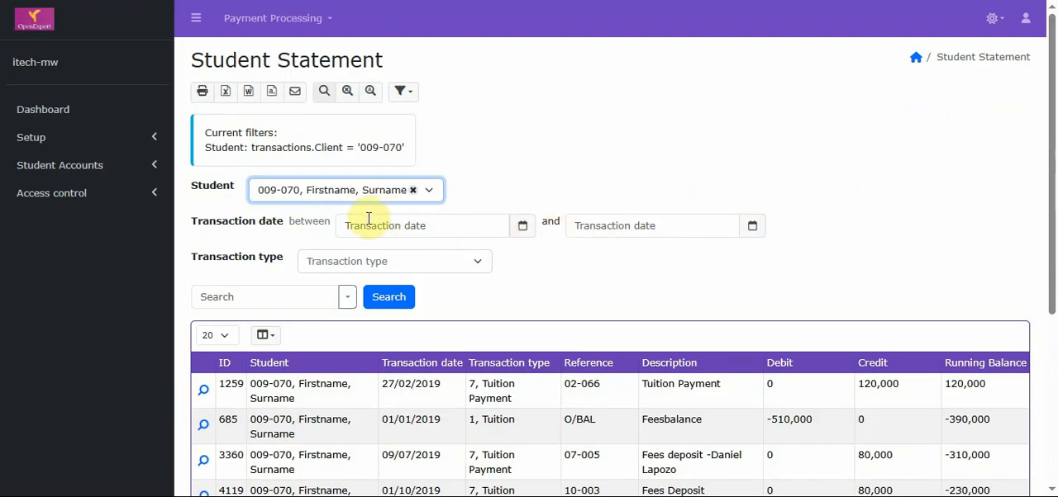
pyautogui.moveTo(1051, 258); pyautogui.dragTo(1047, 189)
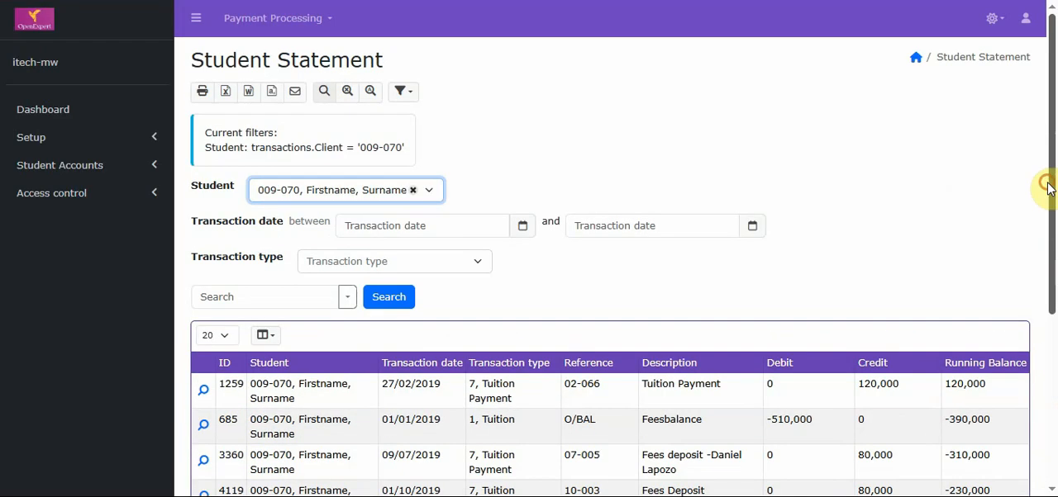
# Review the available payment processing reports and open Fee Summary by Institution
pyautogui.click(262, 25)
pyautogui.moveTo(279, 89)
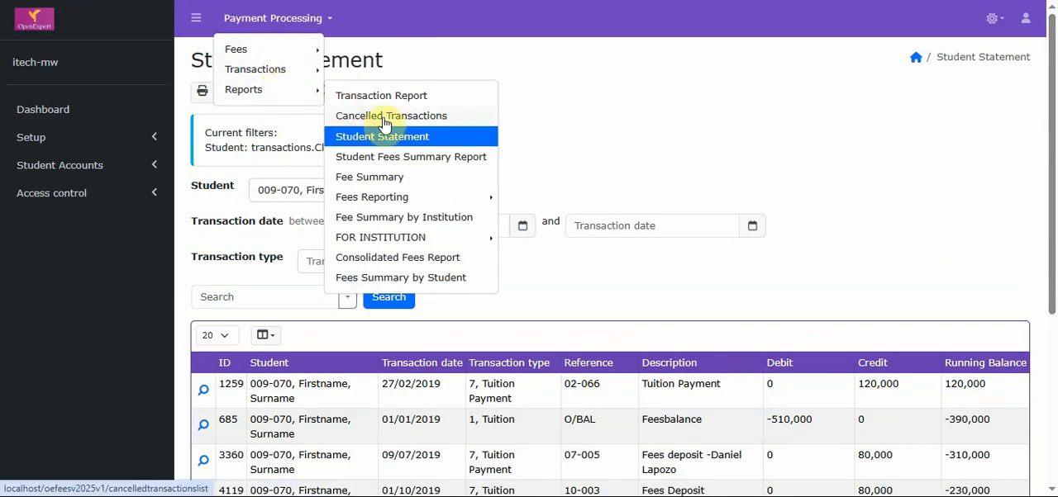
pyautogui.click(416, 217)
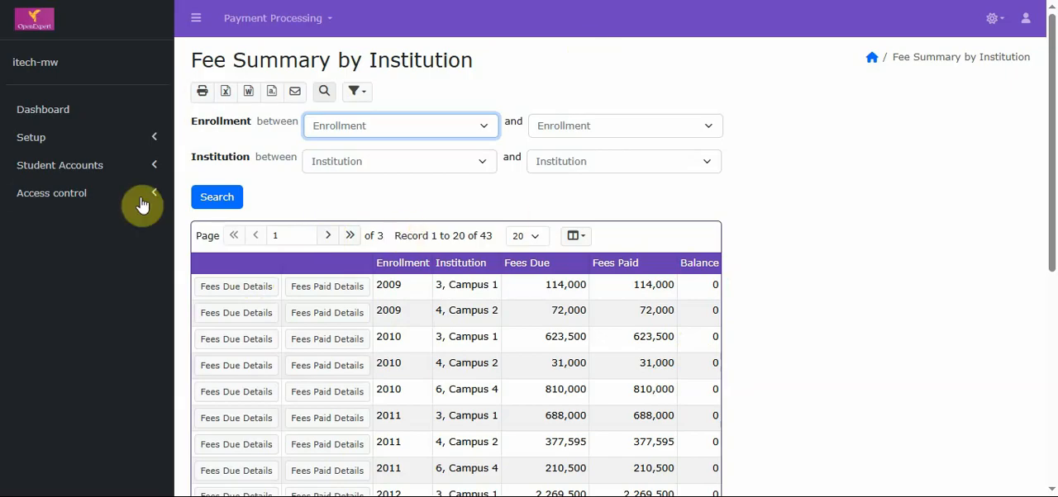
# View the Audit Trail and the Users list under access control, returning to the Audit Trail
pyautogui.click(33, 200)
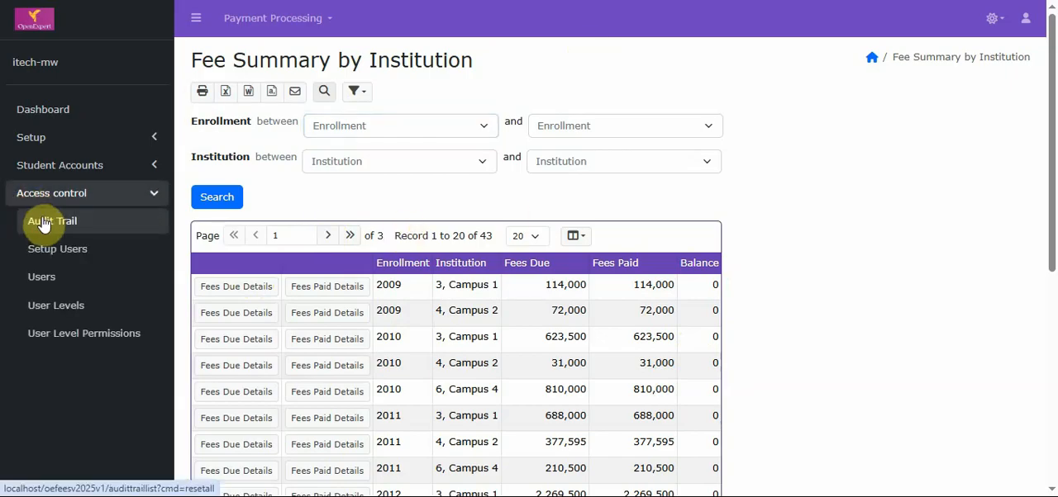
pyautogui.click(45, 229)
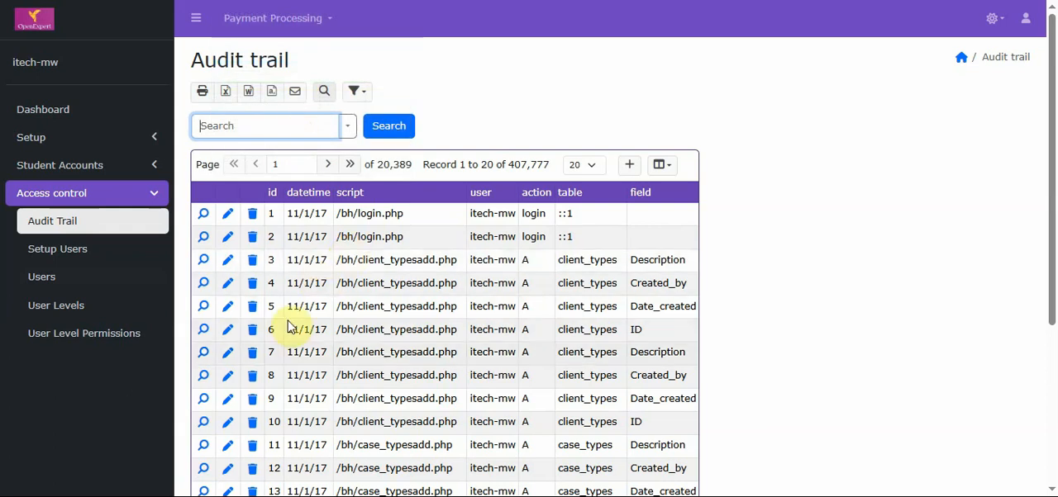
pyautogui.click(67, 284)
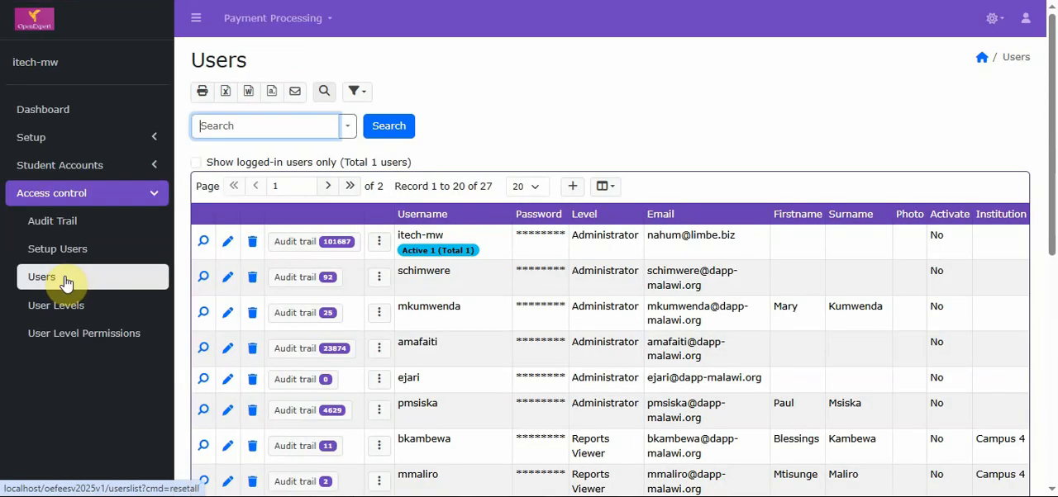
pyautogui.click(130, 230)
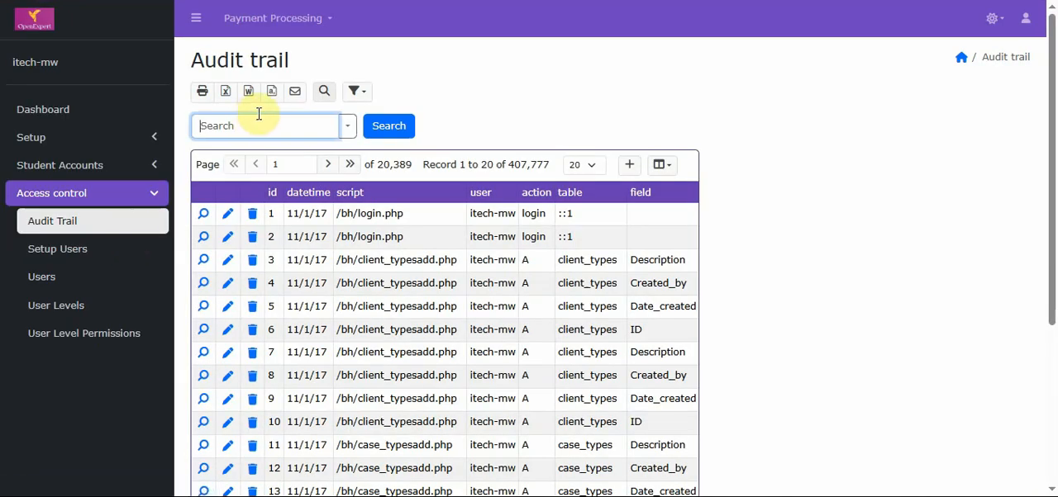
# Open User Levels, examine the Secretary level's table permissions at full page width, and return to User Levels with the sidebar restored
pyautogui.click(130, 307)
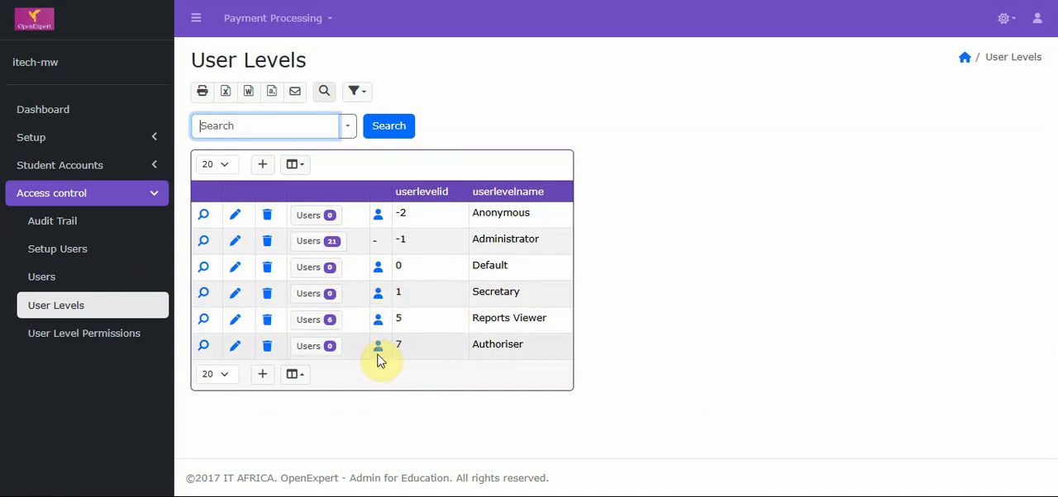
pyautogui.click(379, 295)
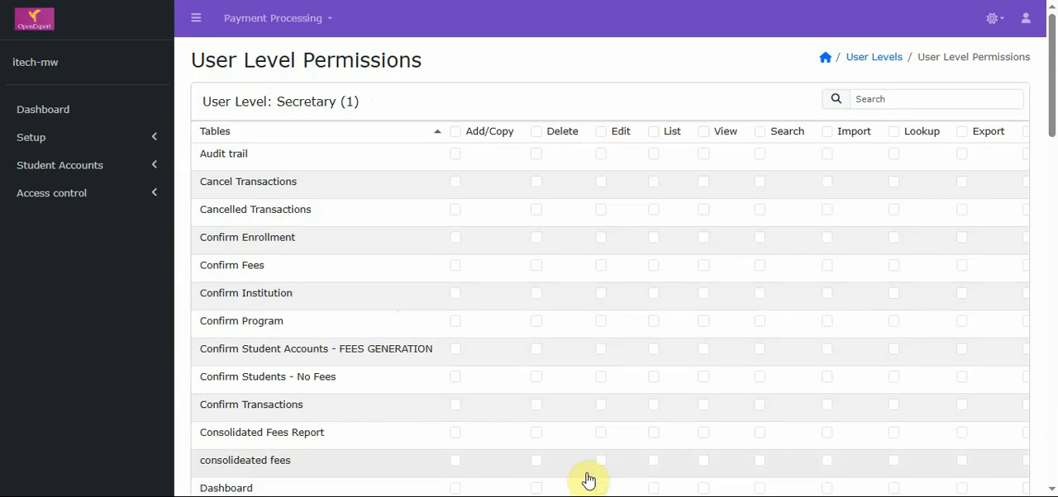
pyautogui.click(196, 19)
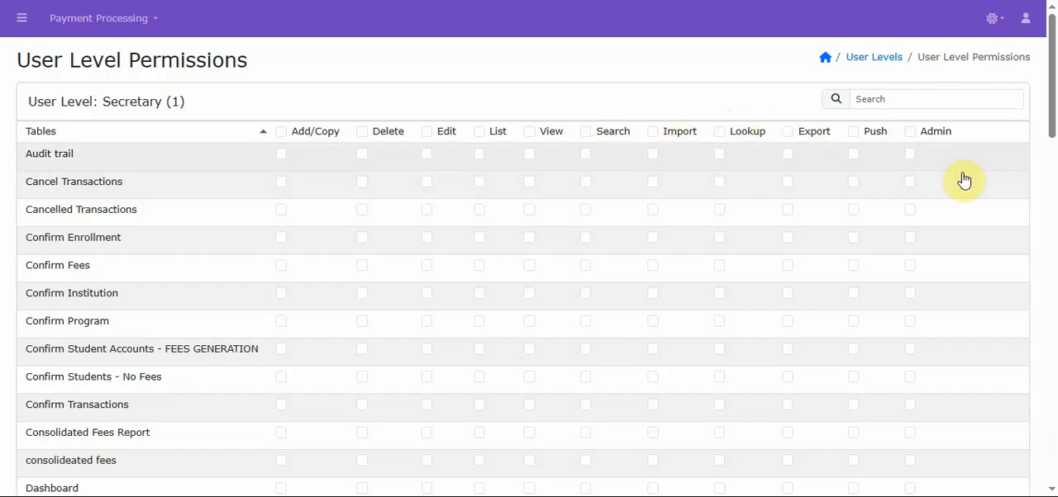
pyautogui.moveTo(1049, 37); pyautogui.dragTo(1048, 80)
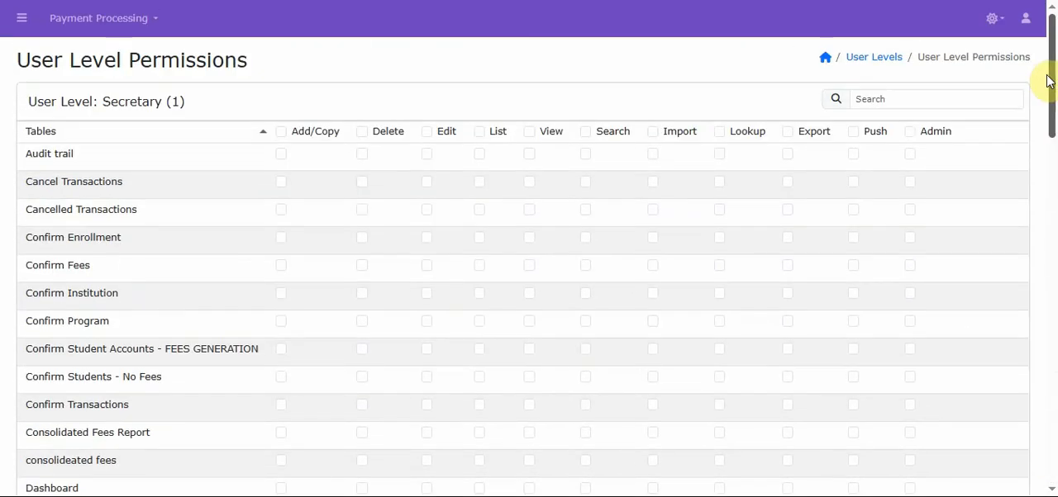
pyautogui.click(884, 62)
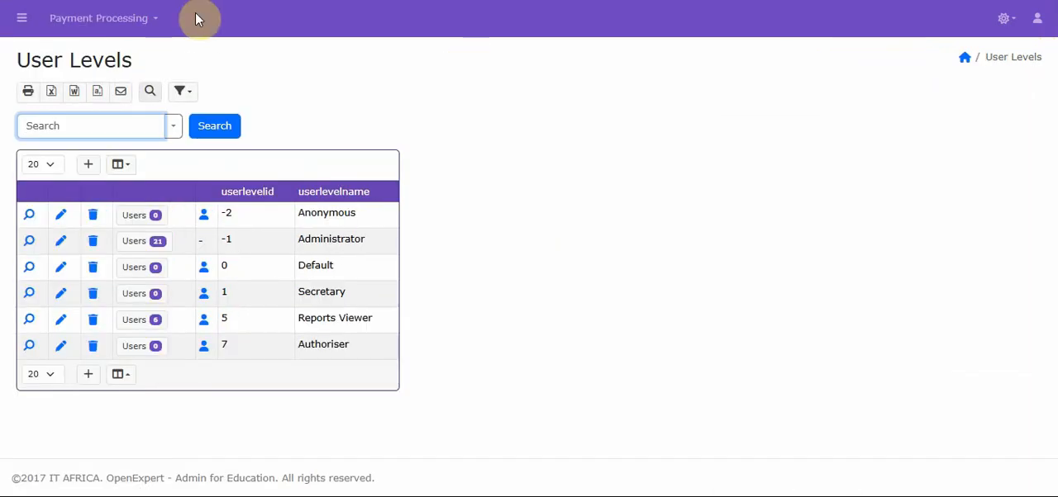
pyautogui.click(22, 20)
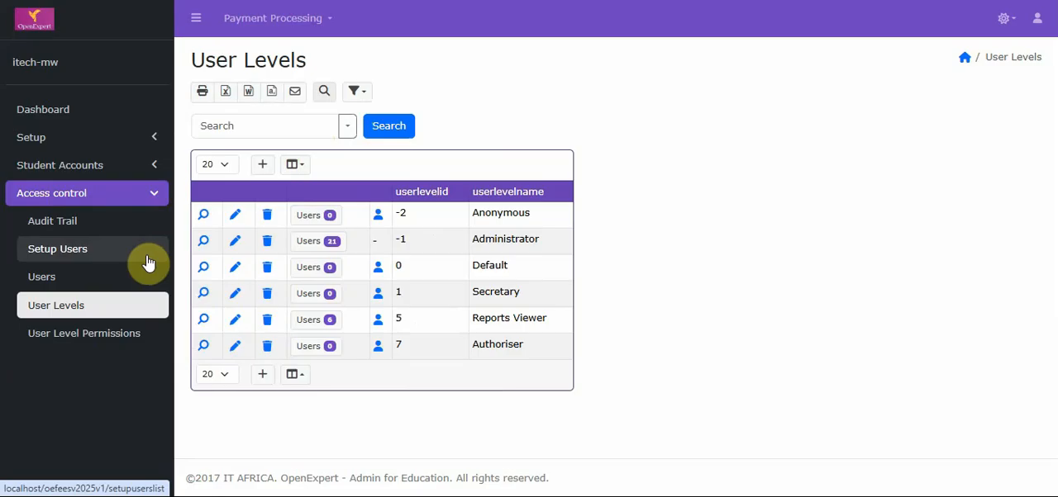
# Try to log out of the current account and return to the User Levels list
pyautogui.click(1038, 20)
pyautogui.click(1013, 135)
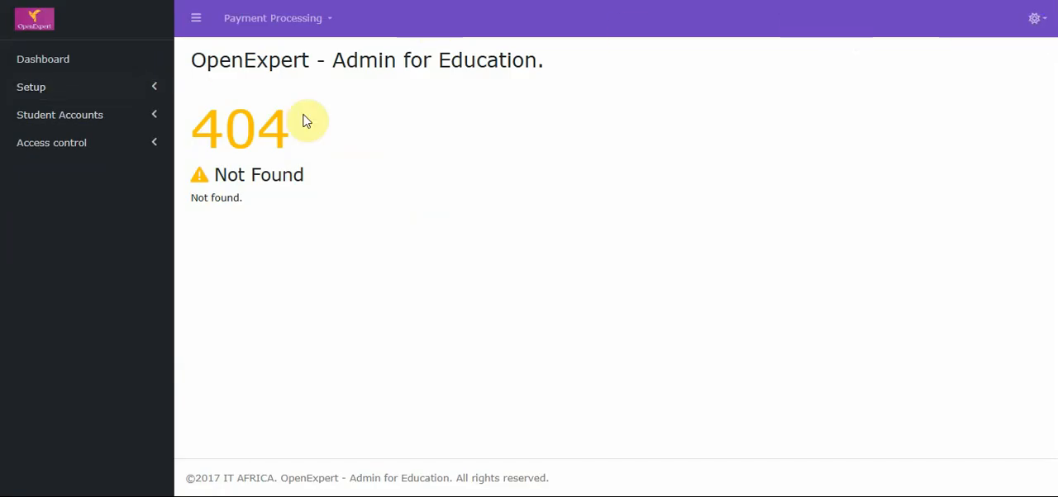
pyautogui.click(26, 1)
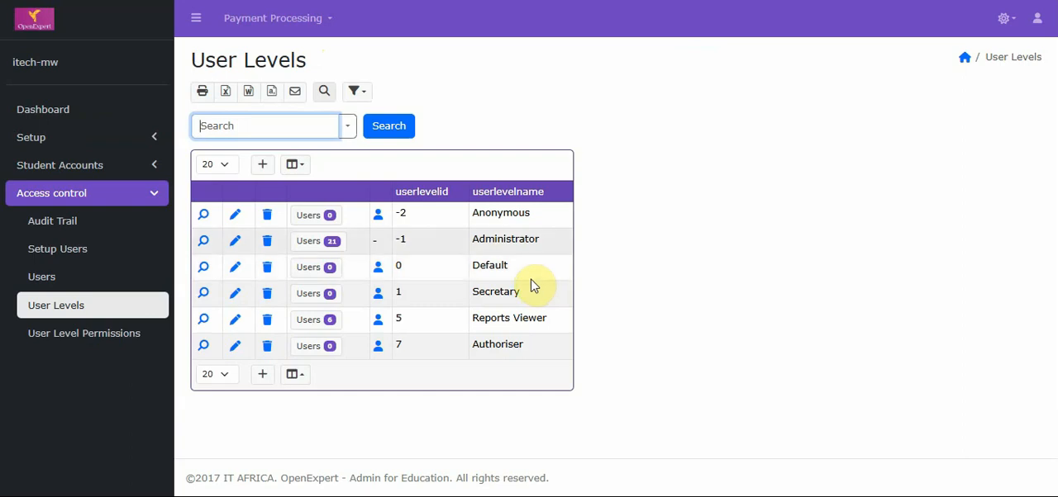
# Open the Dashboard with the student fees summary charts
pyautogui.click(110, 118)
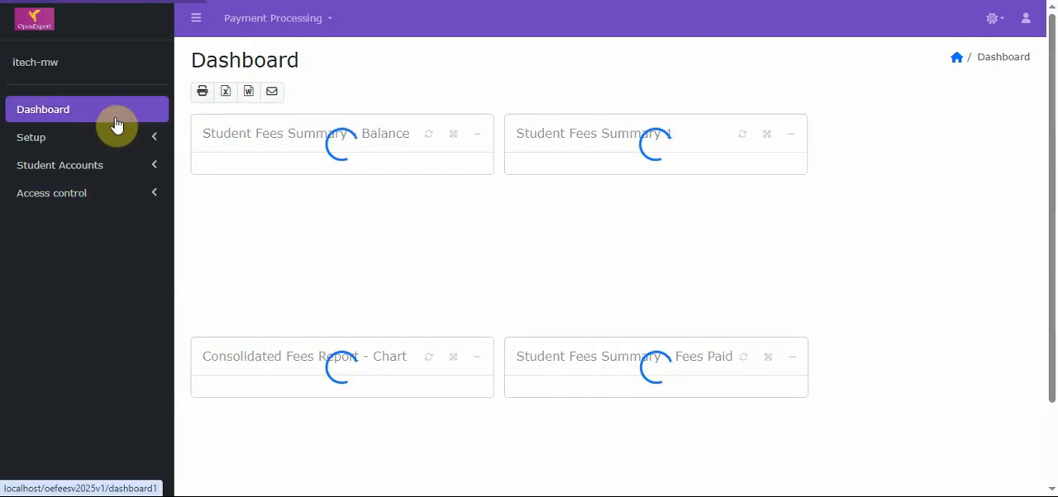